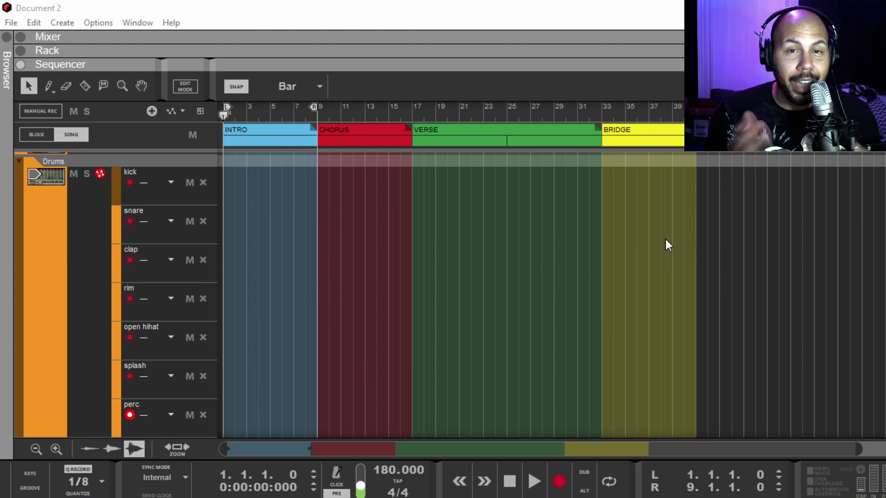
# Unfold the 8080 track in the sequencer and select the 808 - sample track.
pyautogui.scroll(3, 665, 239)
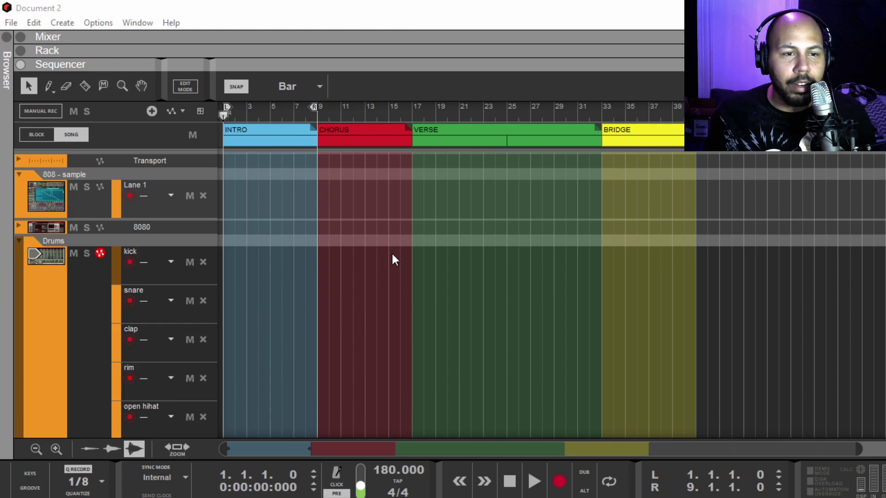
pyautogui.scroll(-3, 344, 260)
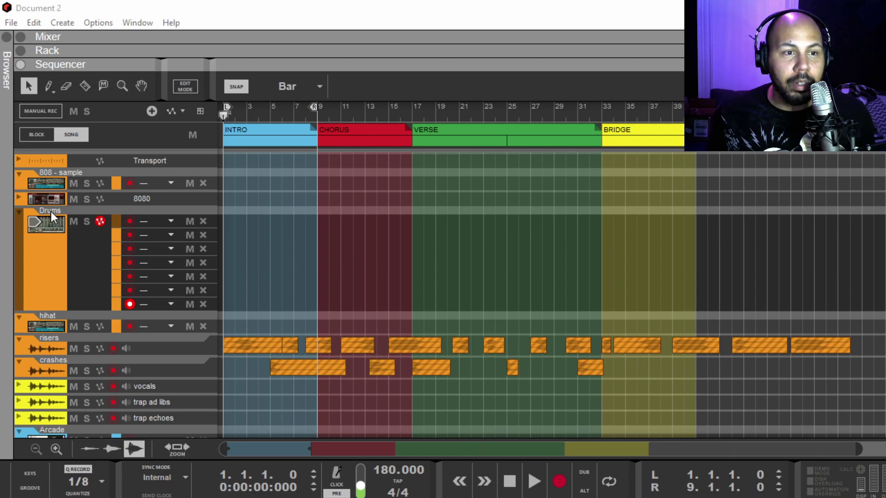
pyautogui.scroll(3, 50, 211)
pyautogui.click(22, 246)
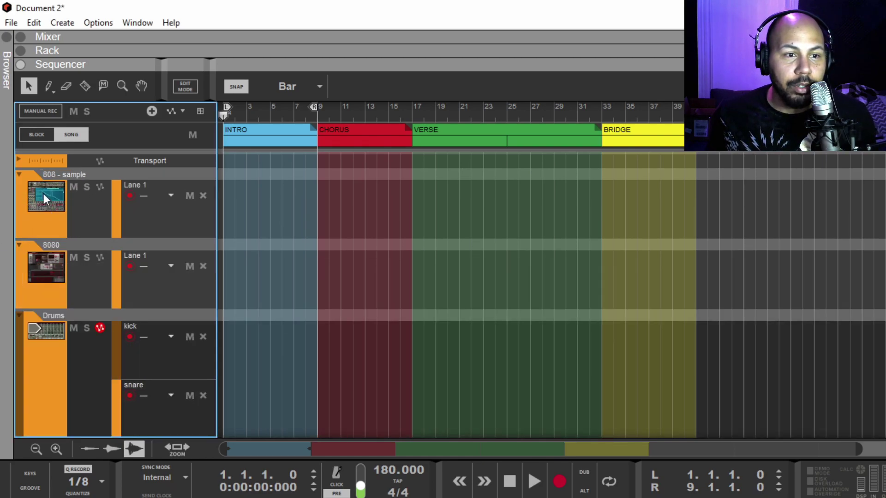
pyautogui.click(44, 283)
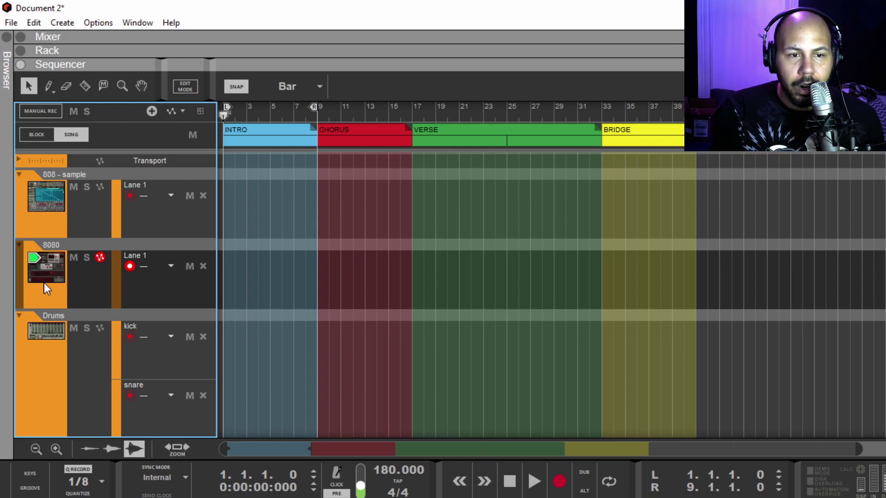
pyautogui.click(49, 234)
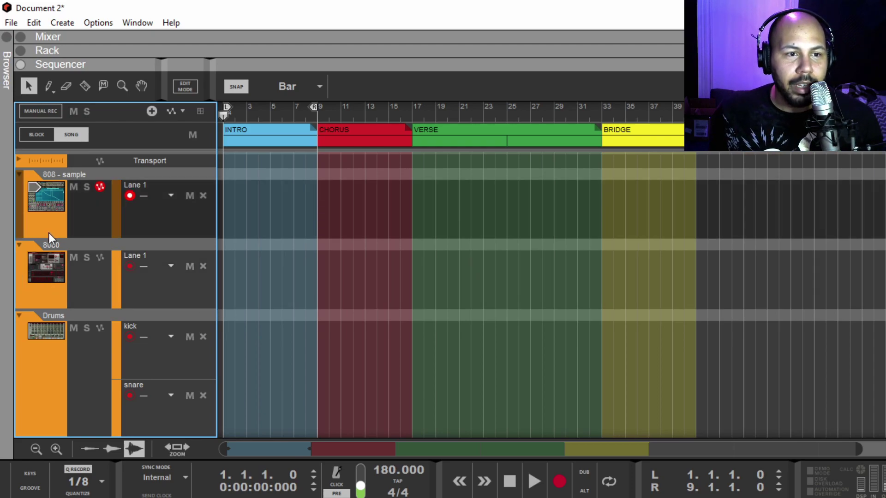
# Show the NN-XT of the 808 - sample track and shift its key map view down to the lower octaves.
pyautogui.click(37, 192)
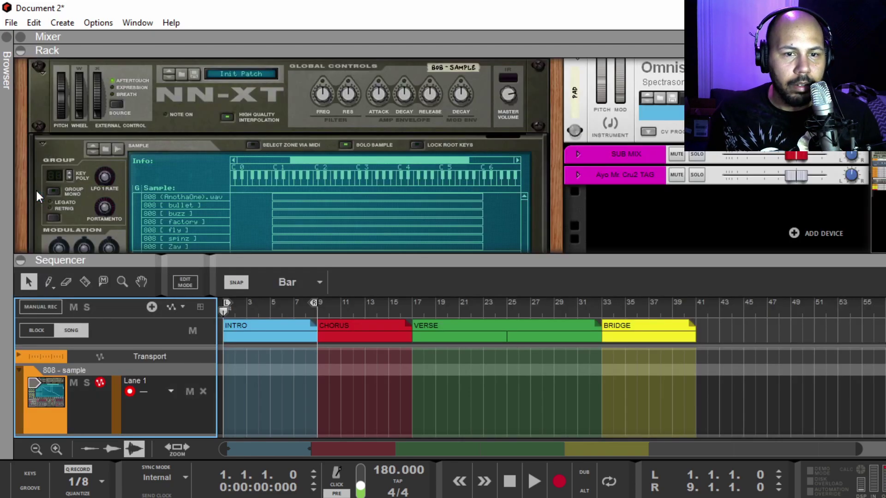
pyautogui.scroll(-1, 317, 213)
pyautogui.moveTo(278, 155); pyautogui.dragTo(244, 149)
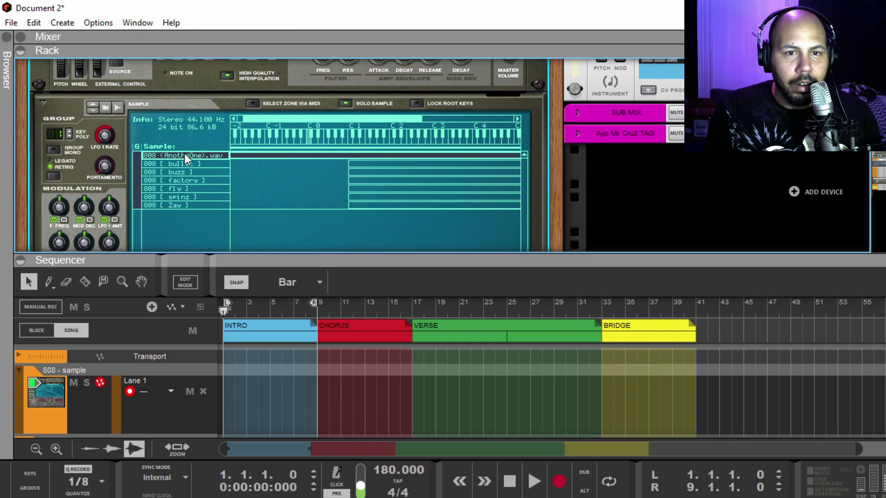
pyautogui.moveTo(168, 256); pyautogui.dragTo(155, 49)
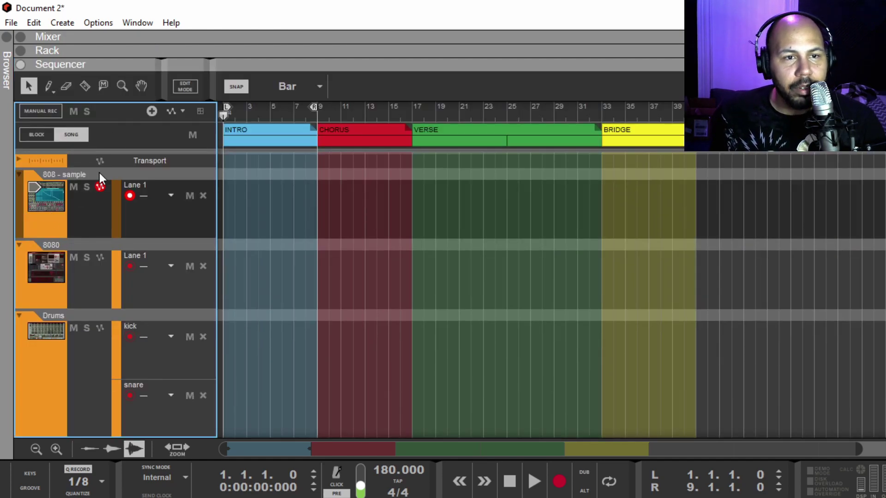
# Reopen the rack, inspect the AnothaOne sample in the NN-XT, and compare the 8080 and 808 - sample tracks.
pyautogui.moveTo(203, 88); pyautogui.dragTo(224, 257)
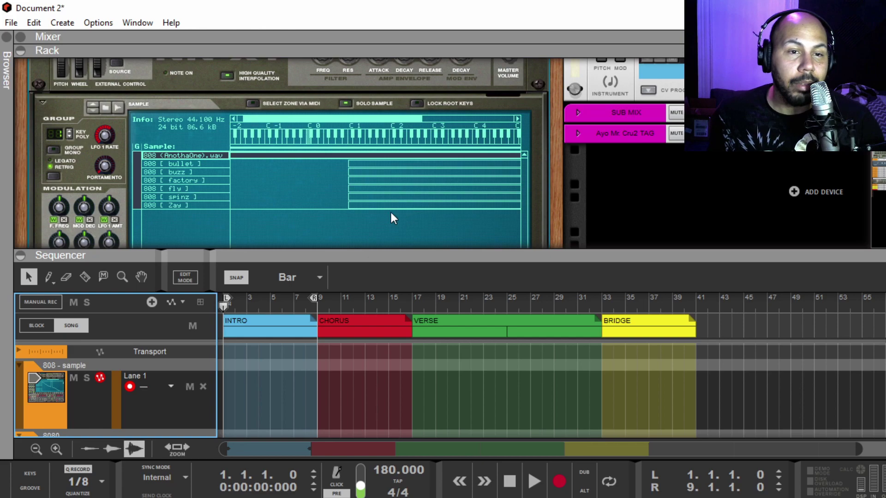
pyautogui.click(182, 171)
pyautogui.click(182, 156)
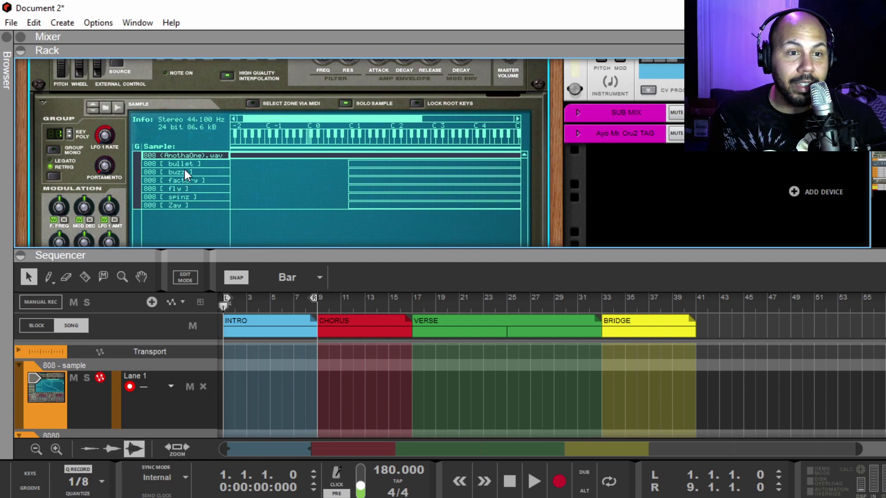
pyautogui.scroll(-2, 85, 394)
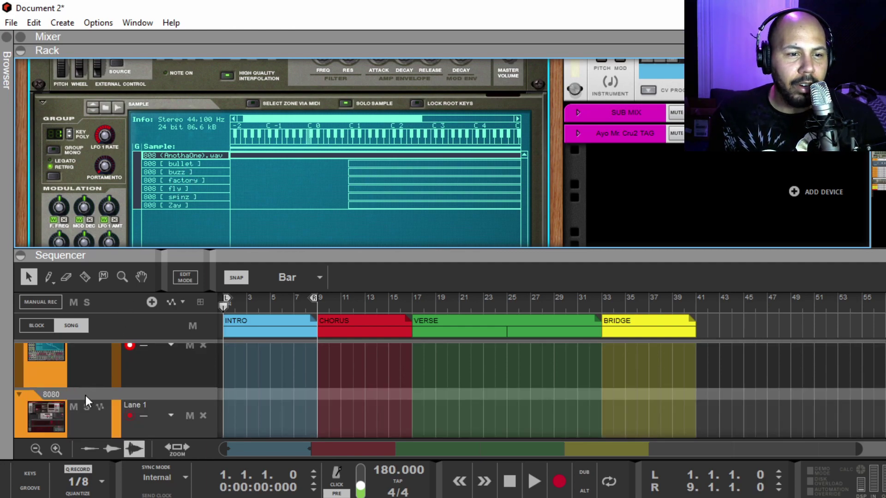
pyautogui.click(49, 426)
pyautogui.click(56, 361)
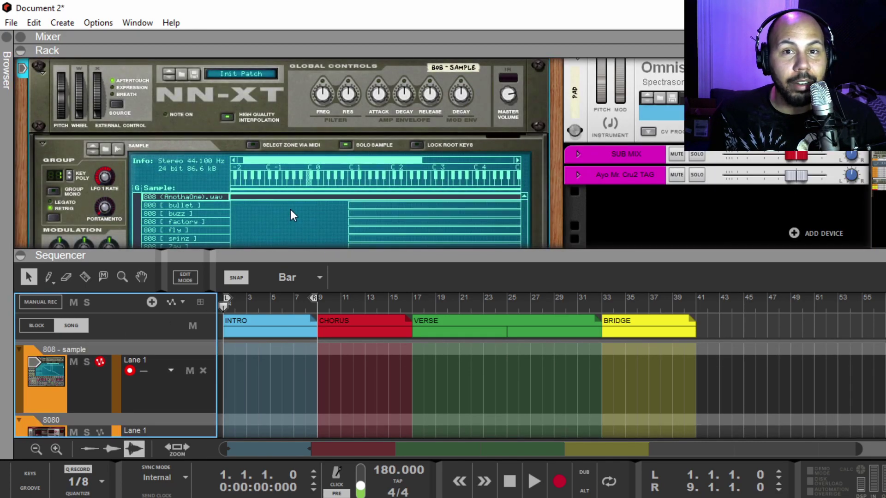
# Go through the other 808 samples in the NN-XT list, including bullet and factory, and hide the rack.
pyautogui.scroll(-2, 290, 210)
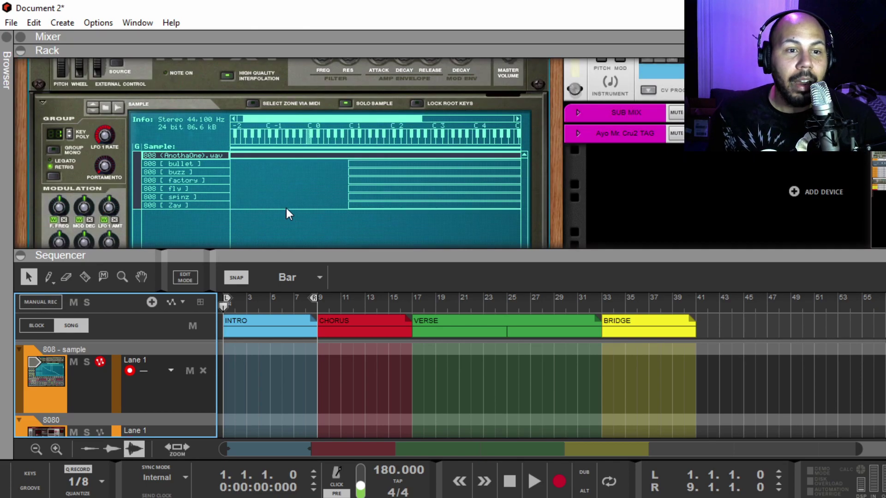
pyautogui.click(175, 207)
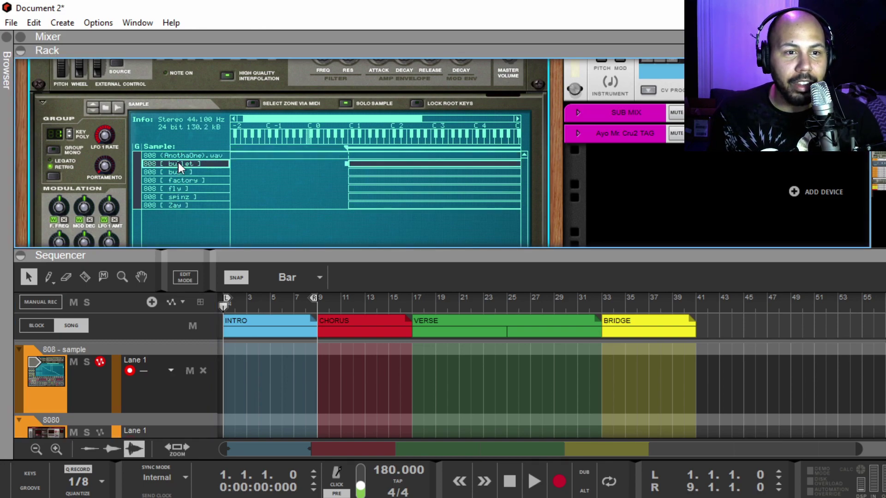
pyautogui.click(191, 181)
pyautogui.moveTo(253, 250); pyautogui.dragTo(257, 195)
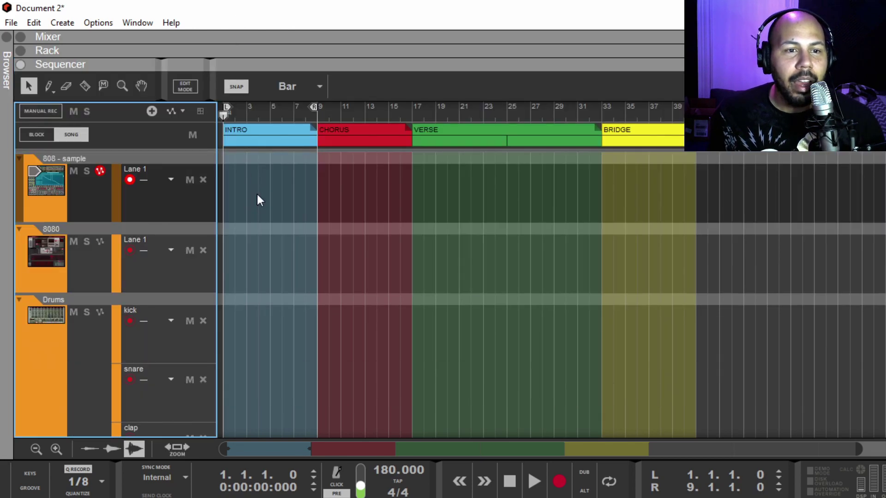
# Show the 808 mix channel's effect chain in the rack and unfold the Fuzz Plus 3 device.
pyautogui.click(52, 272)
pyautogui.click(46, 180)
pyautogui.click(59, 246)
pyautogui.click(59, 181)
pyautogui.press('F6')
pyautogui.scroll(10, 182, 221)
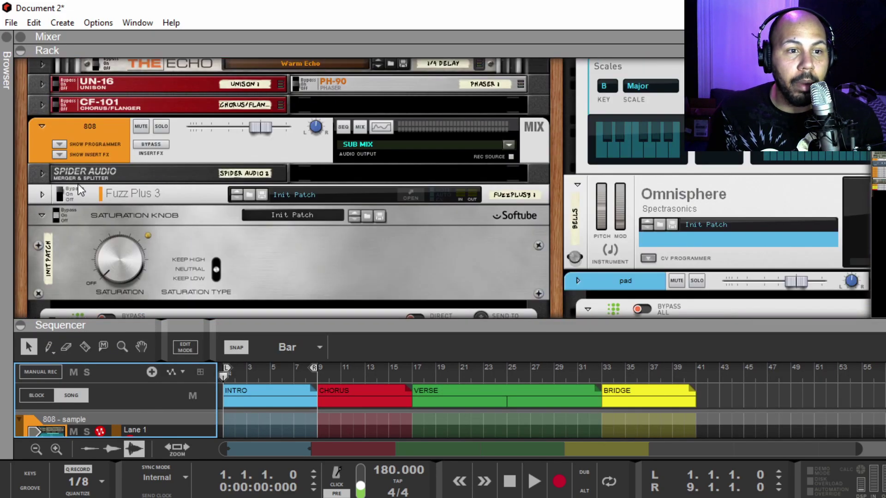
pyautogui.scroll(-1, 79, 189)
pyautogui.click(42, 157)
pyautogui.click(43, 157)
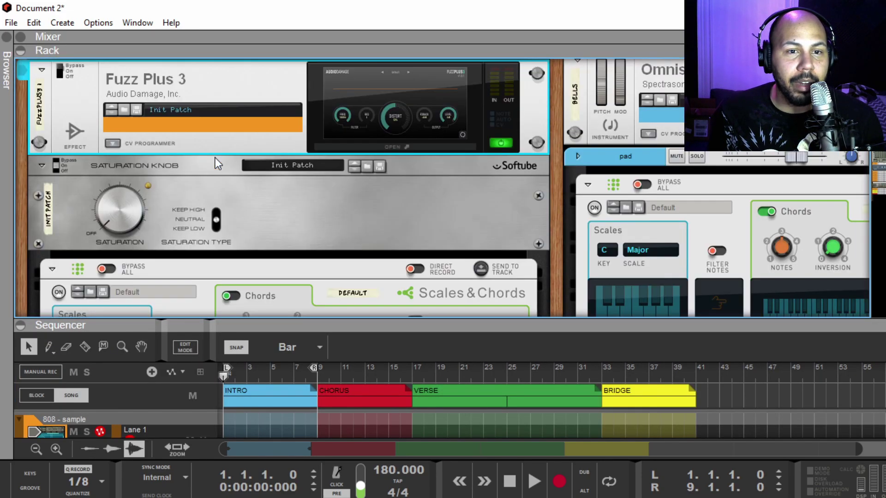
# Inspect the Fuzz Plus 3 and Saturation Knob effects on the 808 channel, and hide the rack.
pyautogui.click(285, 206)
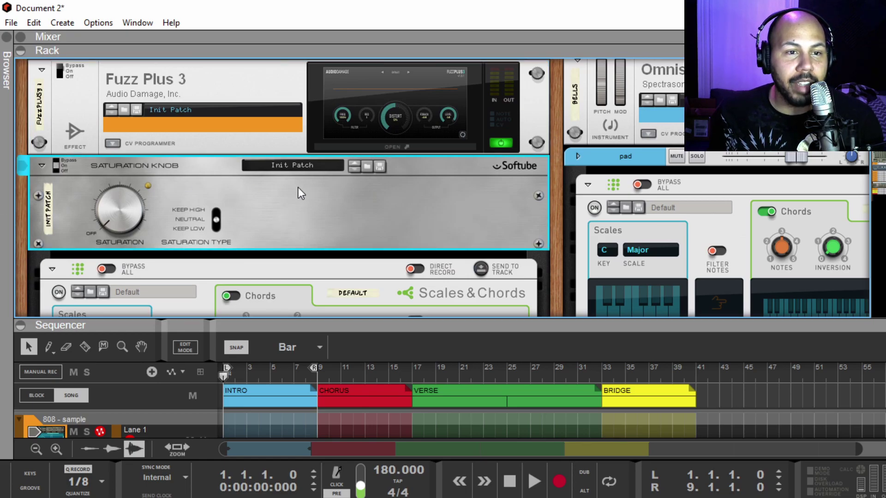
pyautogui.scroll(1, 298, 187)
pyautogui.click(177, 121)
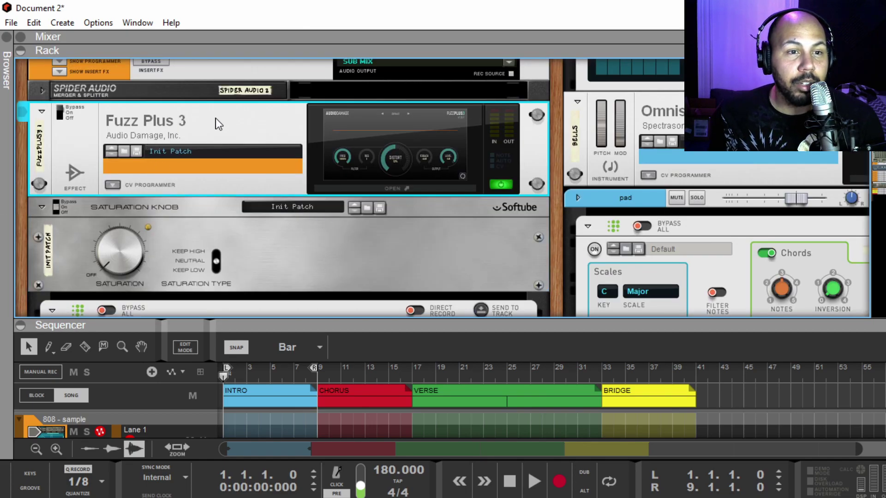
pyautogui.click(273, 236)
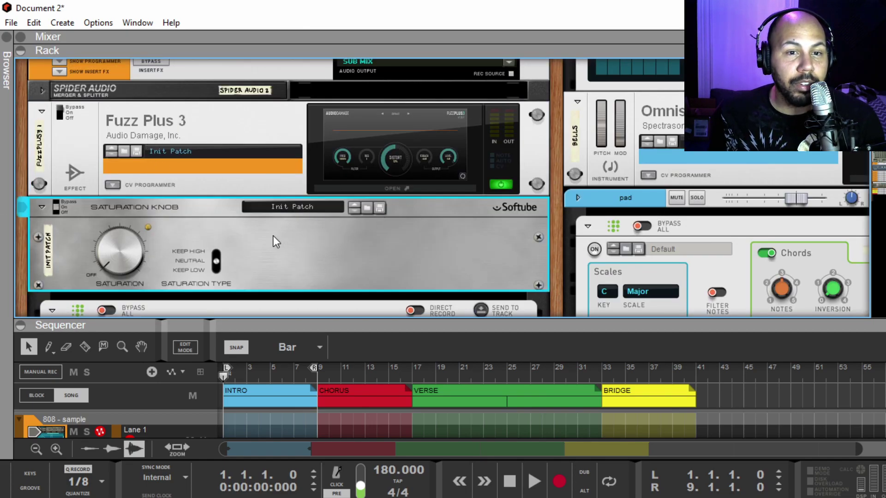
pyautogui.click(121, 123)
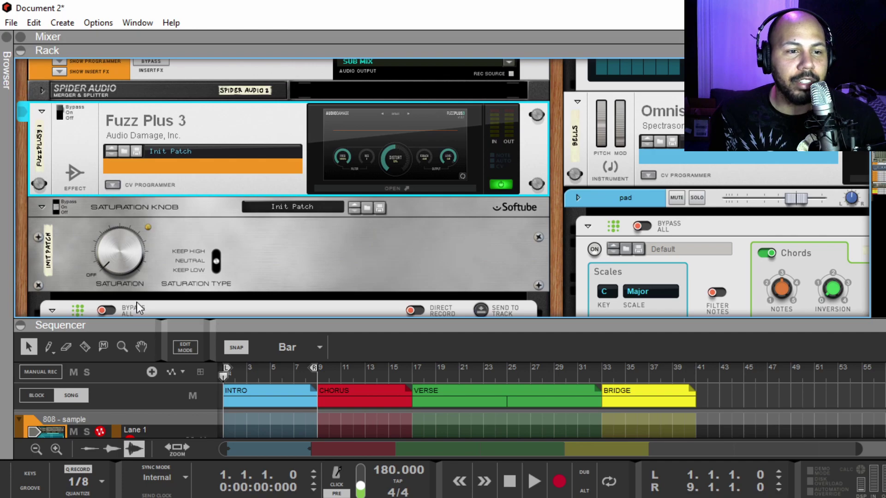
pyautogui.moveTo(132, 319); pyautogui.dragTo(138, 31)
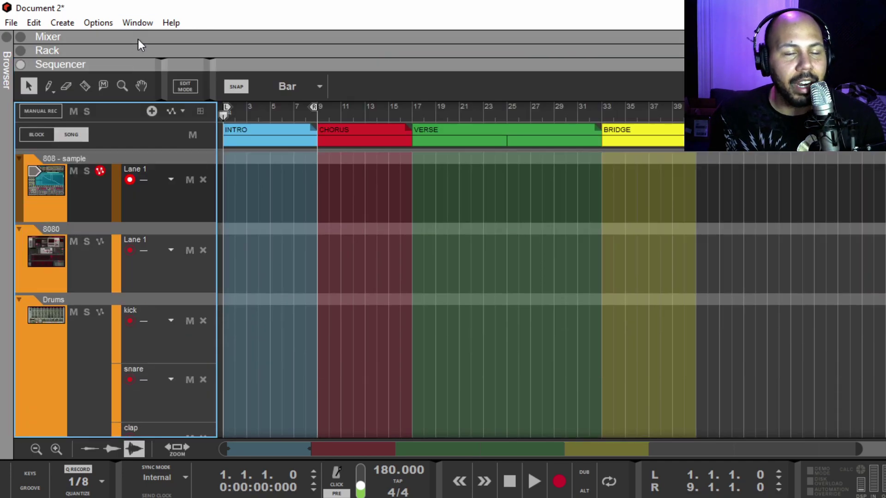
# Select the Drums track and show its Redrum drum machine in the rack above the sequencer.
pyautogui.scroll(-3, 74, 332)
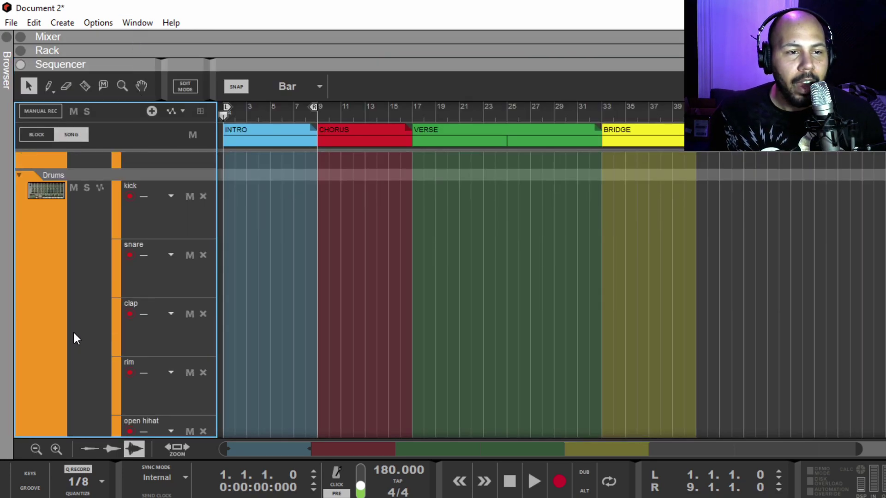
pyautogui.scroll(-1, 74, 332)
pyautogui.click(45, 180)
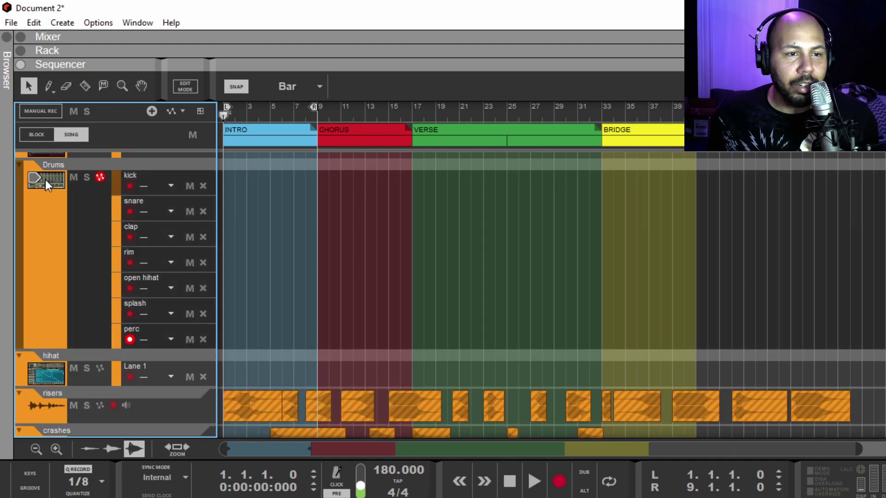
pyautogui.moveTo(283, 254); pyautogui.dragTo(284, 258)
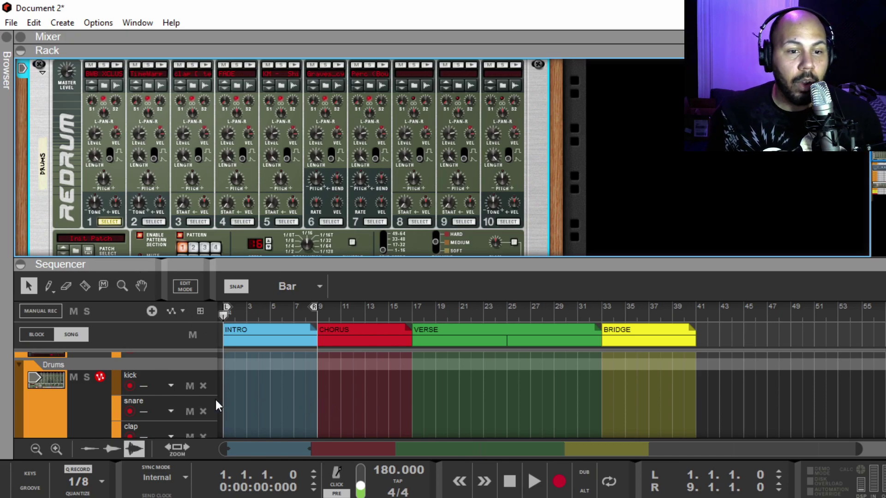
# Draw a clip on the kick lane from bar 1 and size it to 8 bars across the INTRO section.
pyautogui.moveTo(227, 379); pyautogui.dragTo(305, 381)
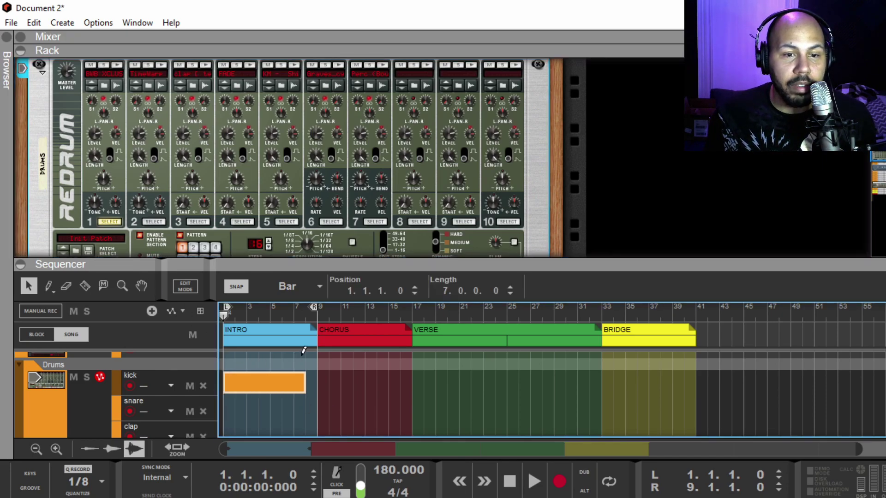
pyautogui.scroll(-3, 314, 388)
pyautogui.scroll(3, 311, 397)
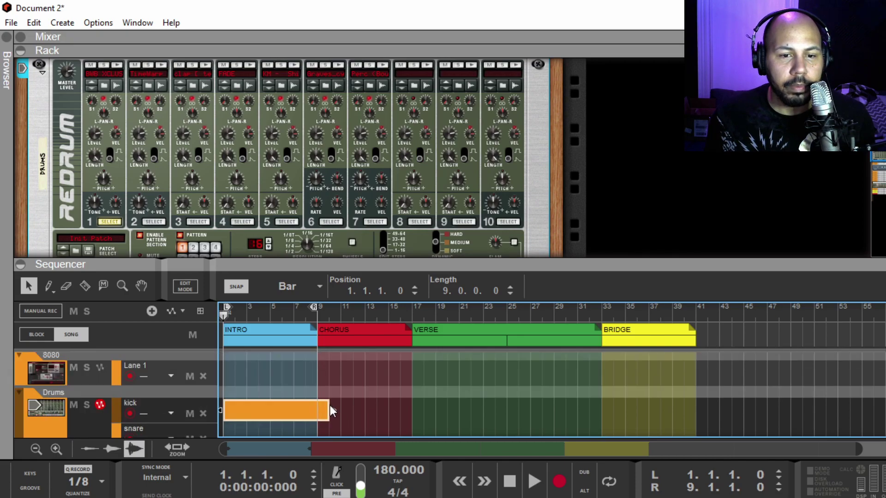
pyautogui.moveTo(332, 408); pyautogui.dragTo(319, 410)
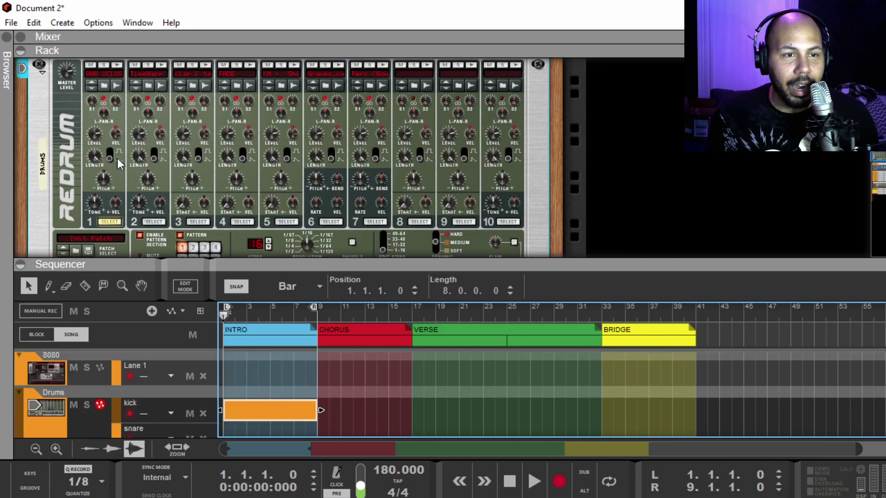
# Audition the drum samples loaded in the Redrum channels, including drums 1, 3 and 6.
pyautogui.click(119, 66)
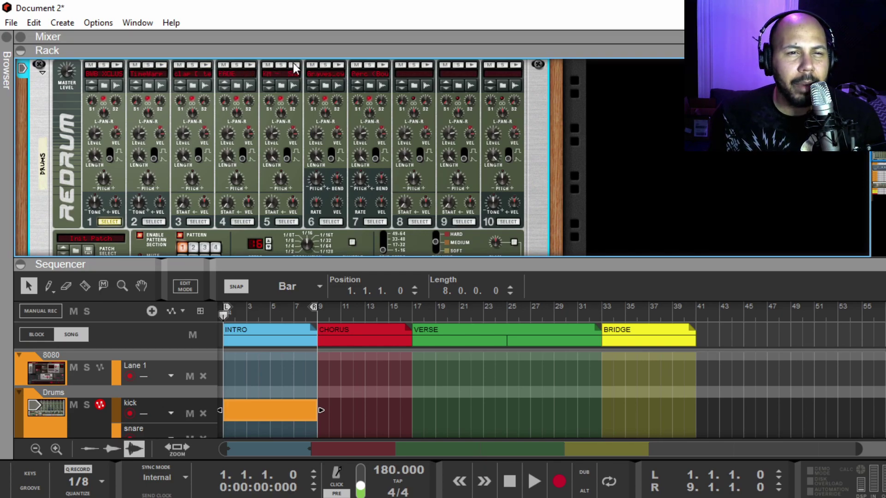
pyautogui.click(340, 66)
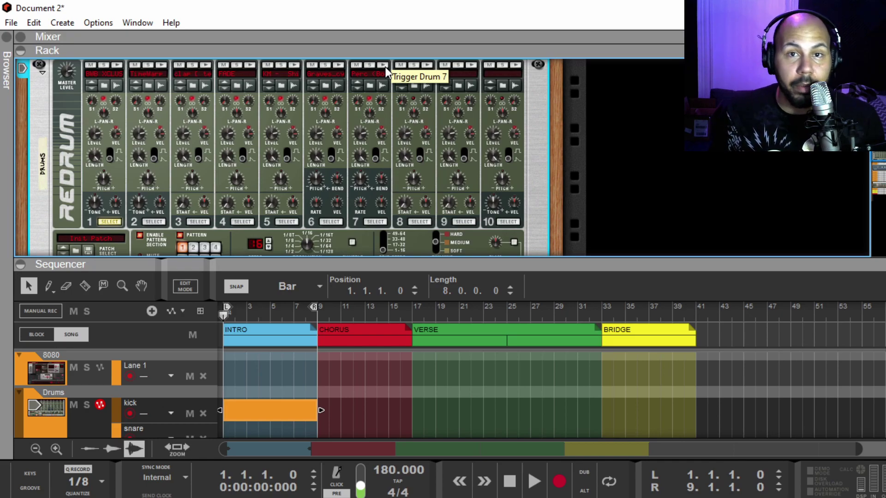
pyautogui.scroll(-3, 323, 169)
pyautogui.scroll(6, 323, 171)
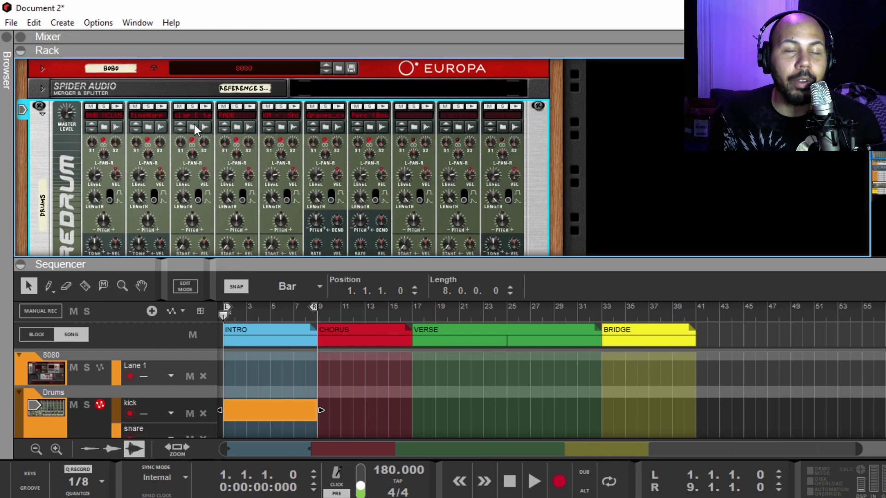
pyautogui.click(203, 105)
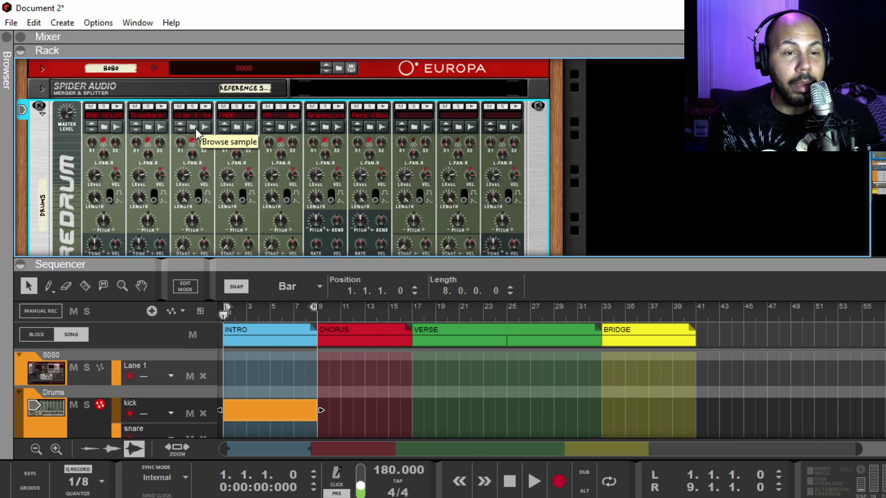
pyautogui.scroll(-3, 195, 129)
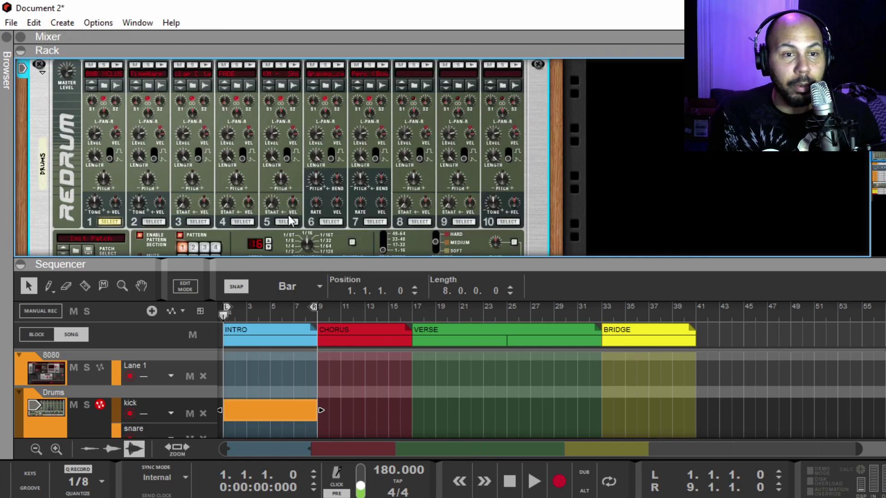
# Delete the INTRO clip from the kick lane with the rack hidden, and select the hihat track.
pyautogui.moveTo(307, 265); pyautogui.dragTo(282, 65)
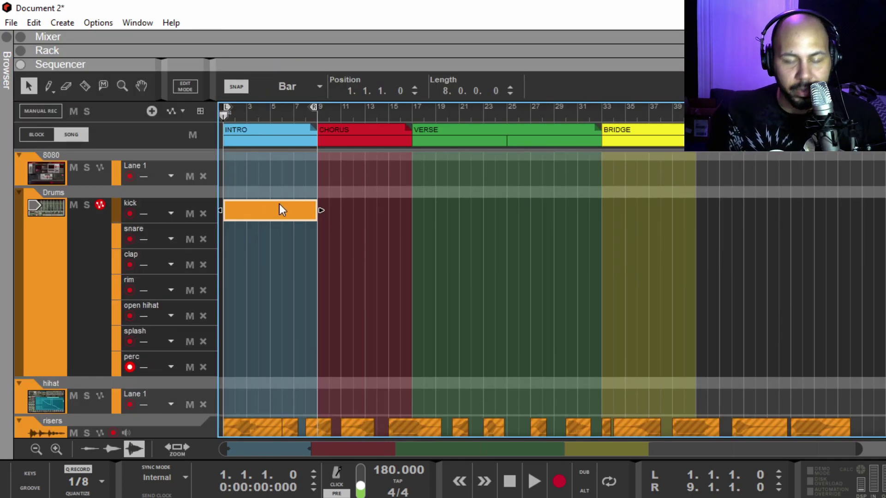
pyautogui.press('Delete')
pyautogui.scroll(-3, 260, 270)
pyautogui.click(58, 282)
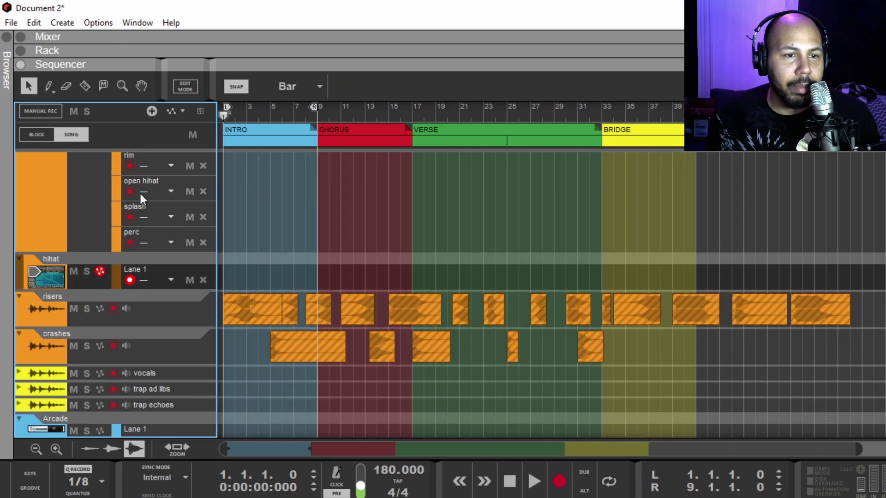
# Draw an 8-bar clip on the hihat lane from bar 1 across the INTRO section.
pyautogui.scroll(3, 88, 223)
pyautogui.click(54, 227)
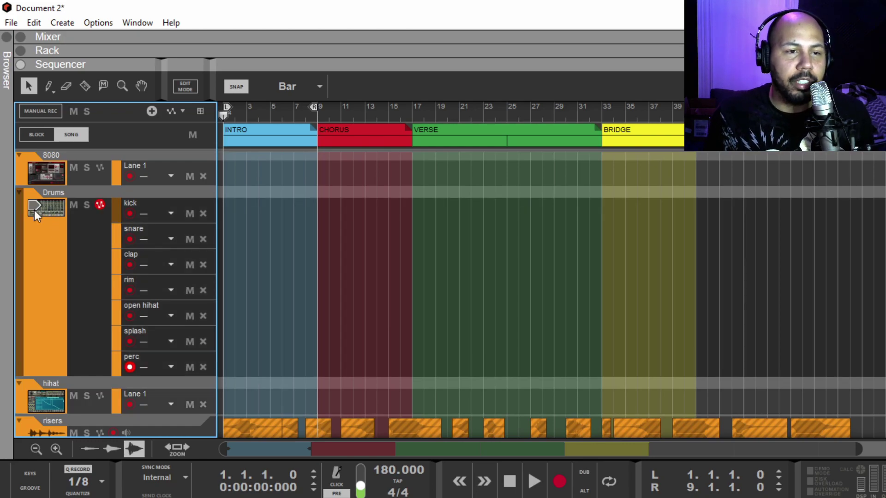
pyautogui.scroll(-1, 34, 211)
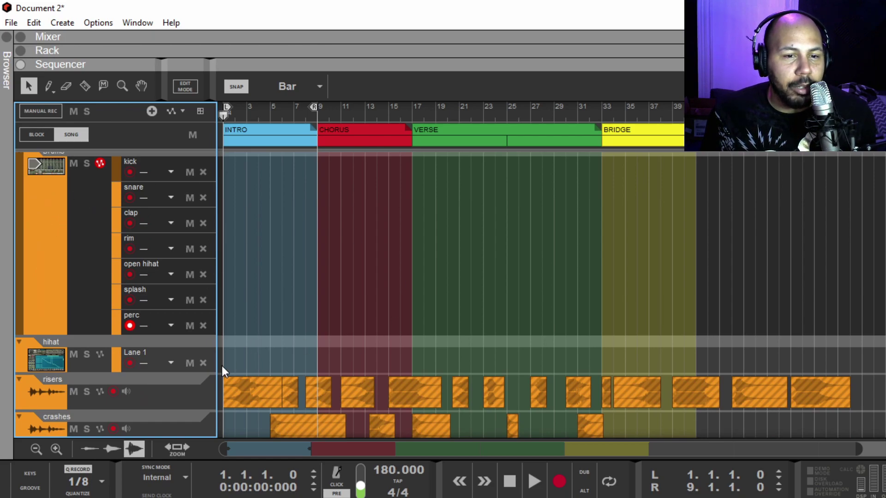
pyautogui.hscroll(2, 264, 376)
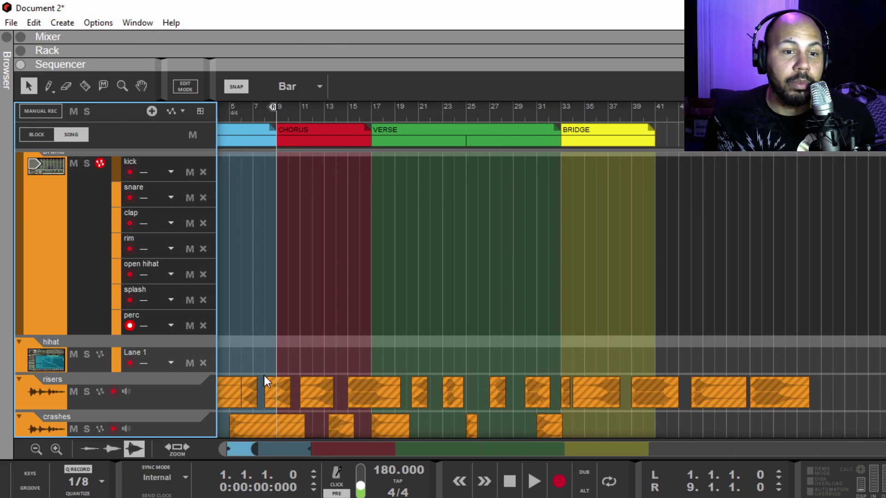
pyautogui.hscroll(-2, 254, 359)
pyautogui.moveTo(242, 354); pyautogui.dragTo(314, 346)
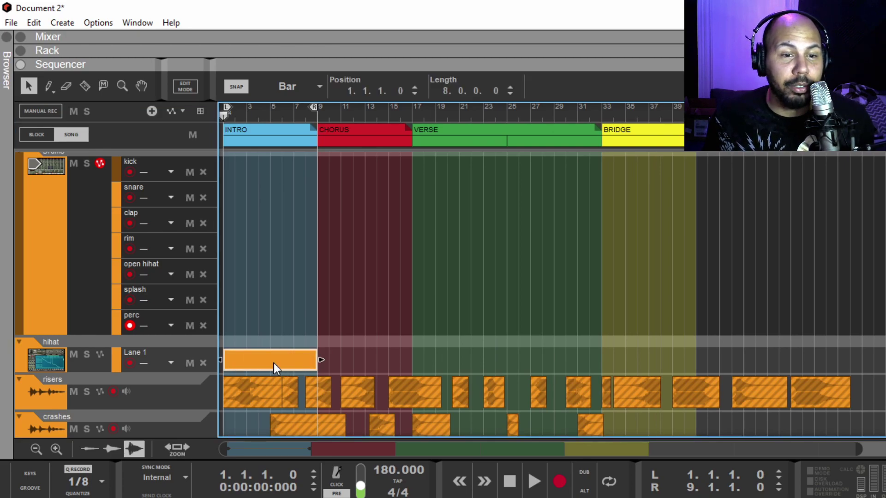
# Select the hihat track and show its Scales & Chords player in an enlarged rack above the sequencer.
pyautogui.click(36, 356)
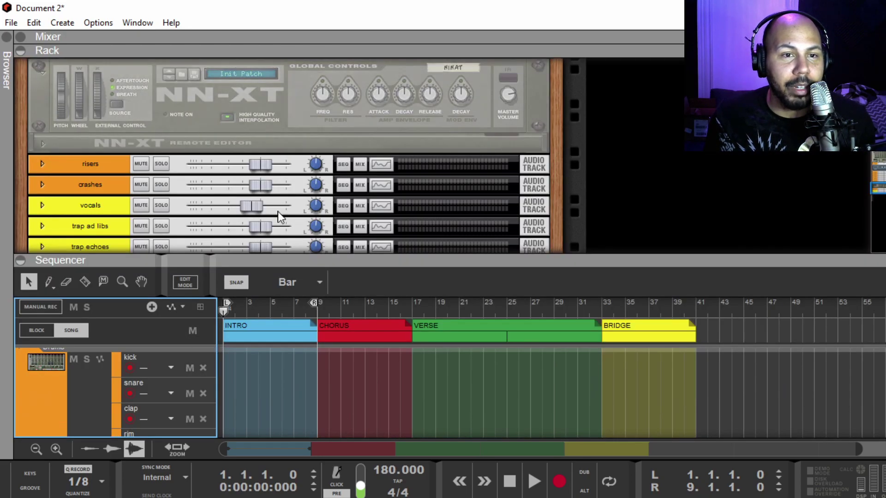
pyautogui.click(52, 172)
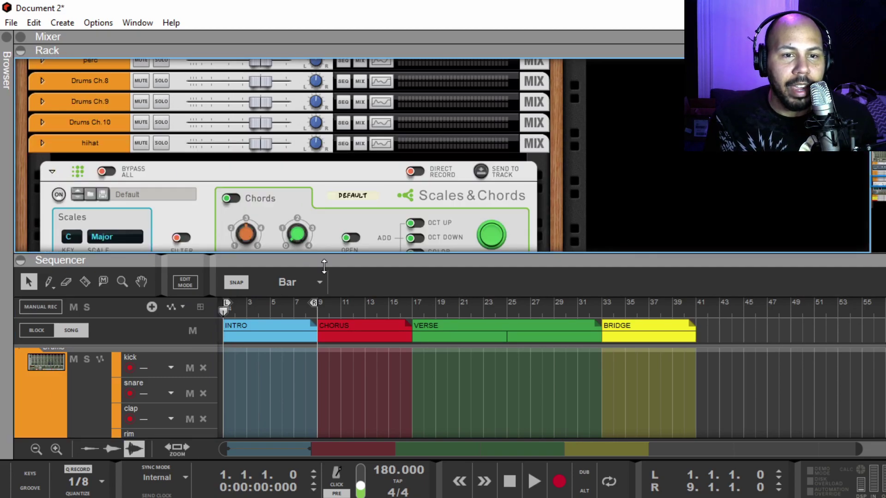
pyautogui.moveTo(326, 267); pyautogui.dragTo(327, 331)
pyautogui.scroll(-1, 271, 226)
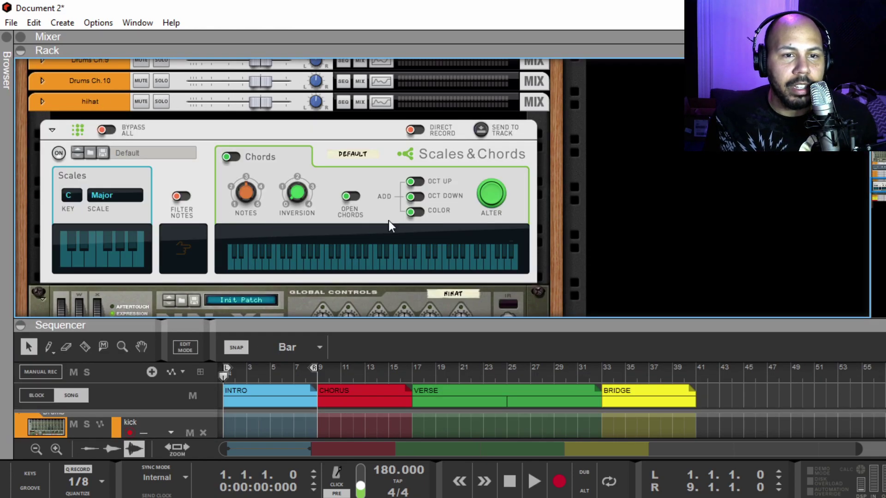
# Turn on the hihat's Scales & Chords player with its key set to Eb, and hide the rack.
pyautogui.click(231, 157)
pyautogui.click(68, 195)
pyautogui.click(121, 248)
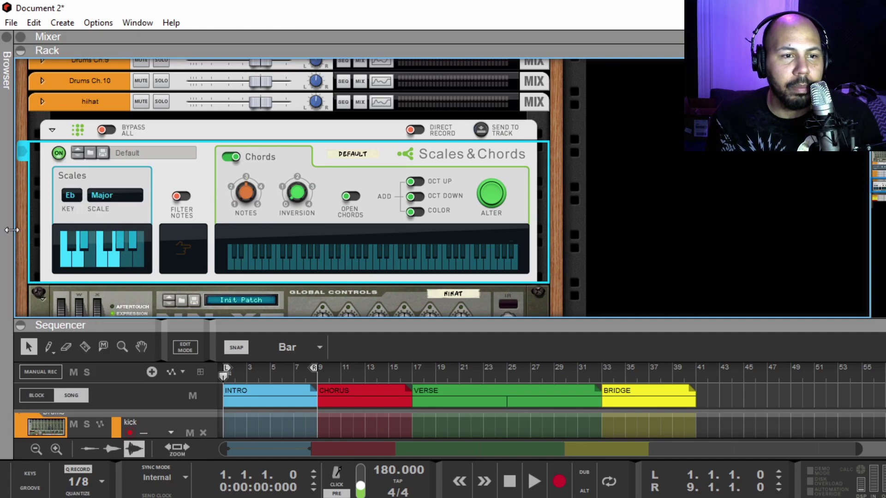
pyautogui.moveTo(326, 335); pyautogui.dragTo(316, 92)
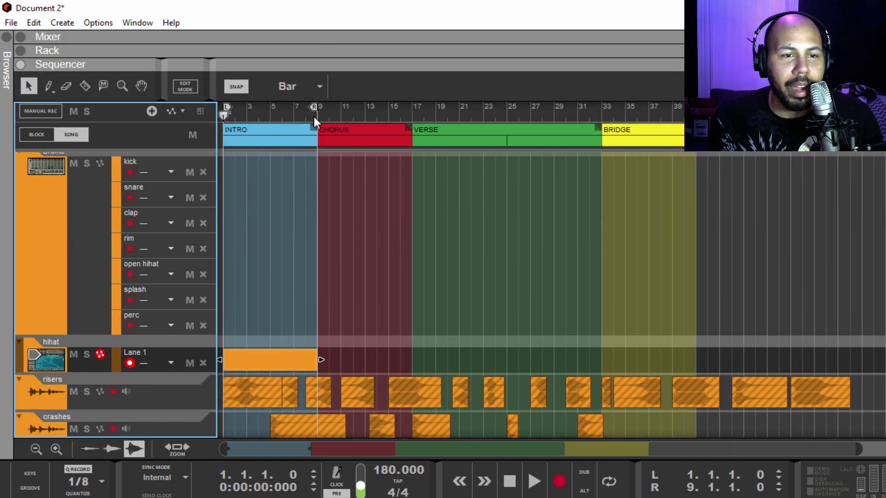
# Delete the INTRO clip from the hihat lane.
pyautogui.scroll(-3, 325, 273)
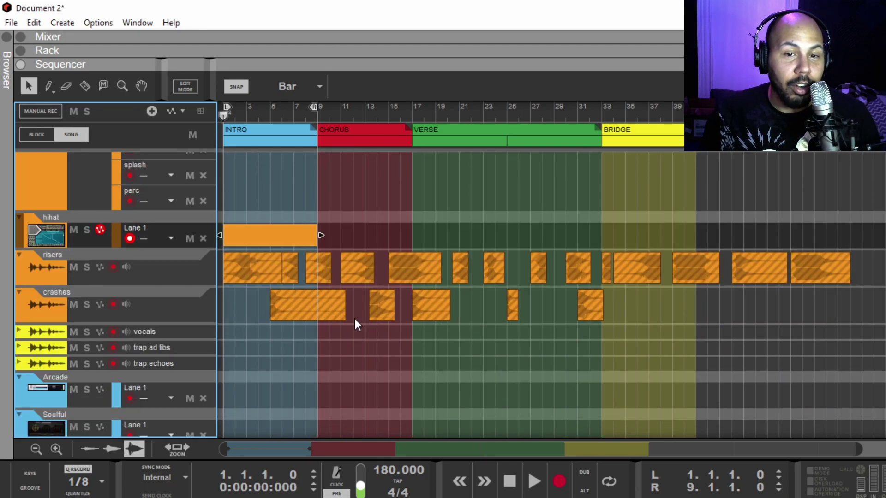
pyautogui.scroll(4, 354, 316)
pyautogui.scroll(-5, 347, 307)
pyautogui.click(238, 175)
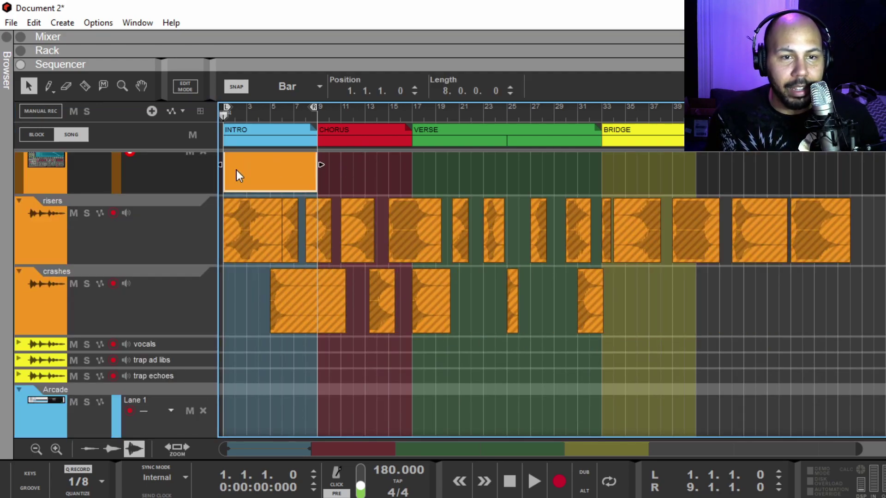
pyautogui.press('Delete')
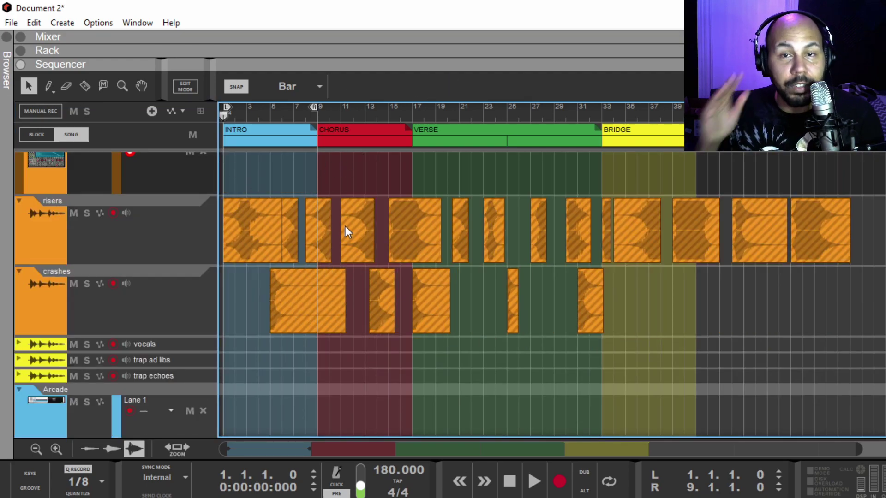
# Unmute all the audio clips on the risers and crashes tracks.
pyautogui.click(137, 241)
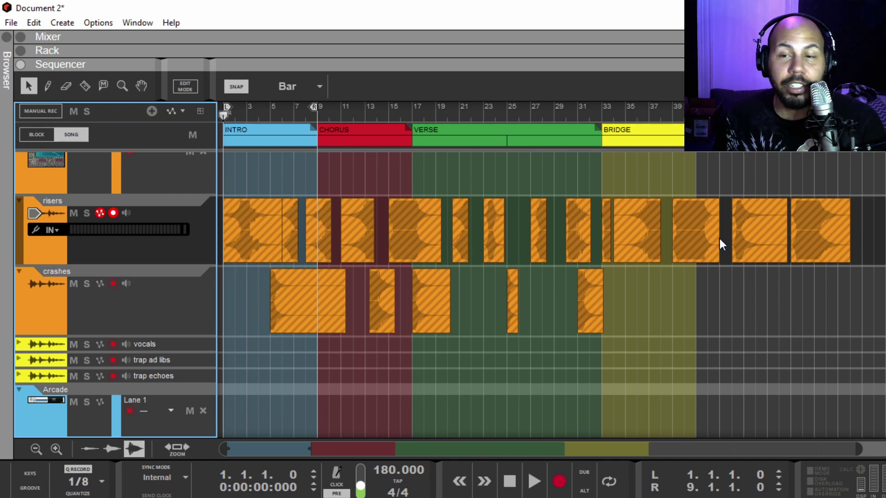
pyautogui.moveTo(878, 240); pyautogui.dragTo(219, 206)
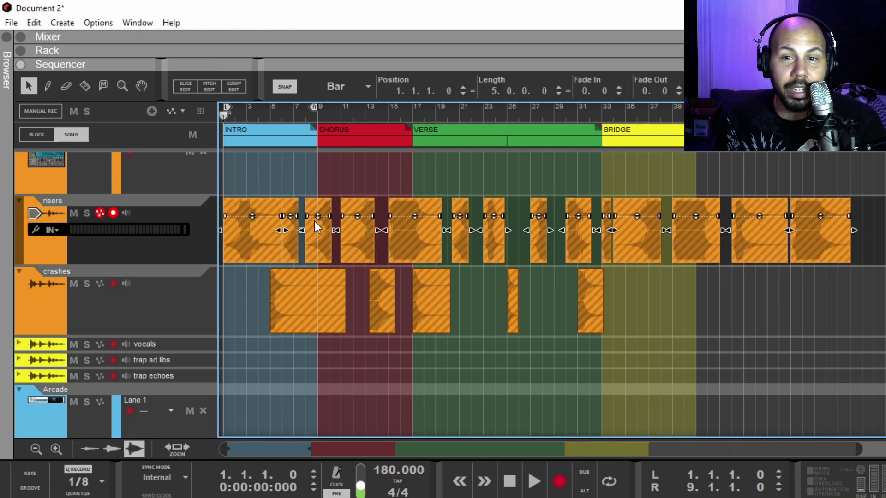
pyautogui.click(687, 280)
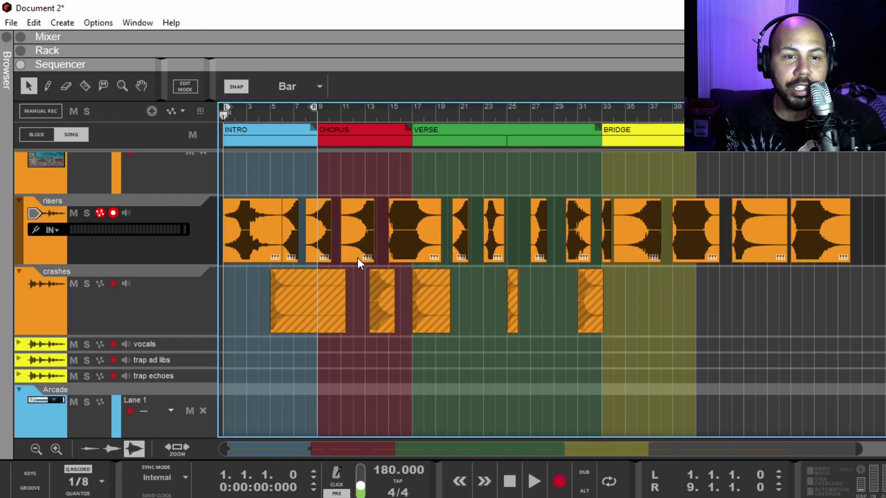
pyautogui.moveTo(243, 299); pyautogui.dragTo(677, 303)
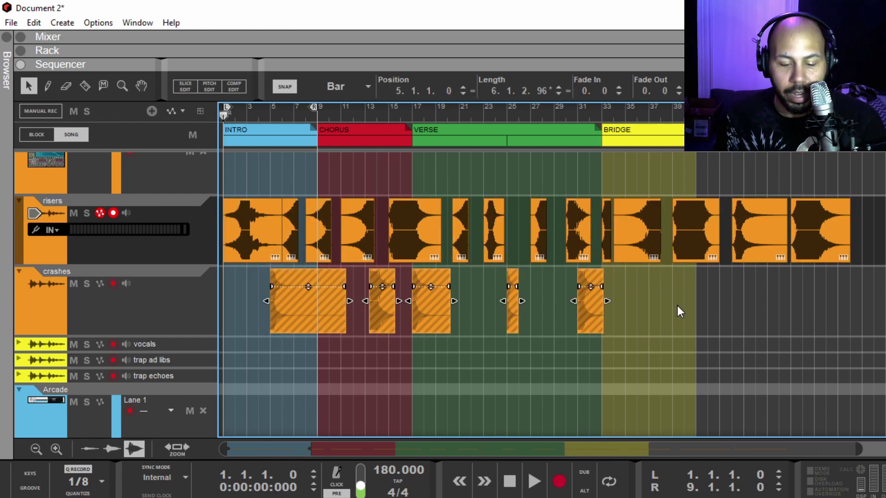
pyautogui.click(237, 298)
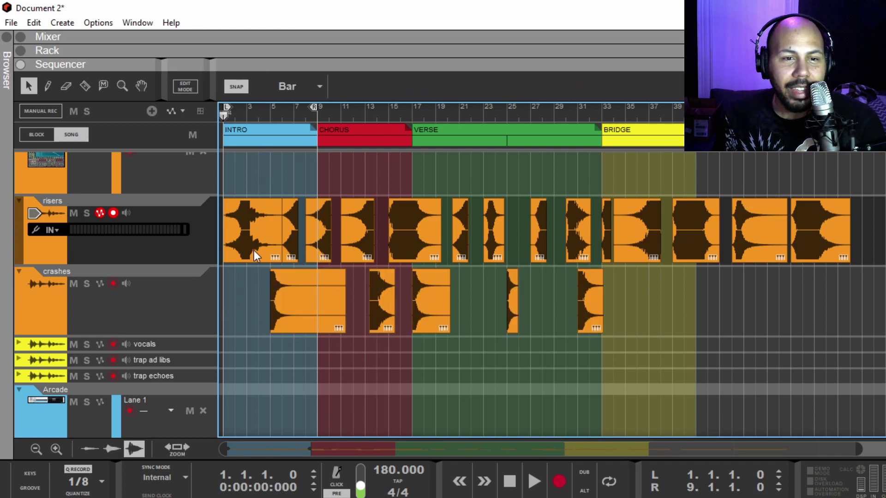
# Solo the crashes track and play its clips from bar 5 and from bar 13.
pyautogui.click(84, 284)
pyautogui.click(272, 116)
pyautogui.press('space')
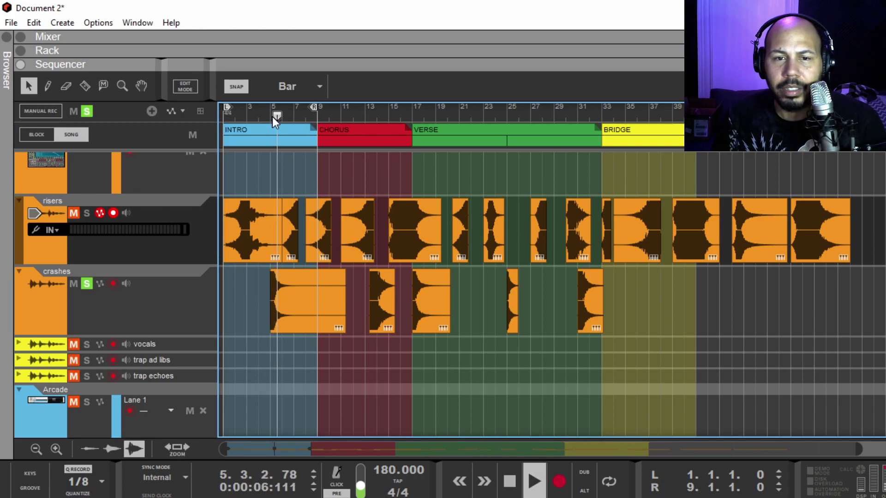
pyautogui.press('space')
pyautogui.click(365, 116)
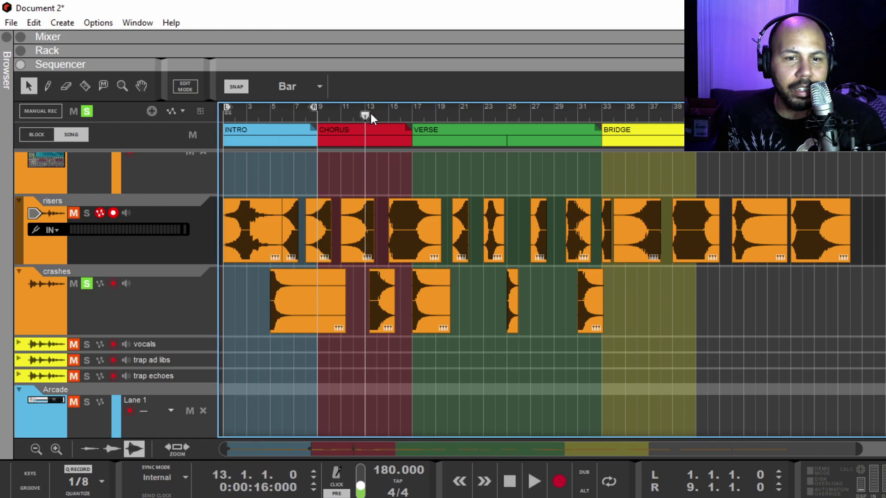
pyautogui.press('space')
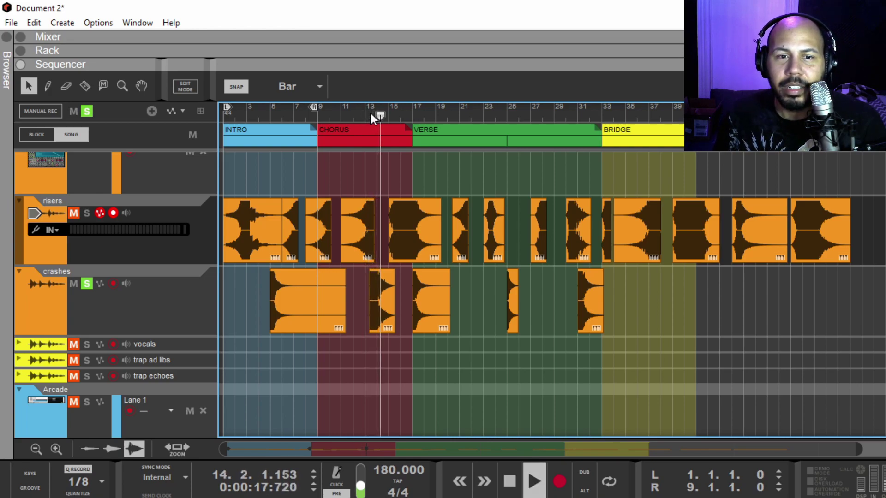
pyautogui.press('space')
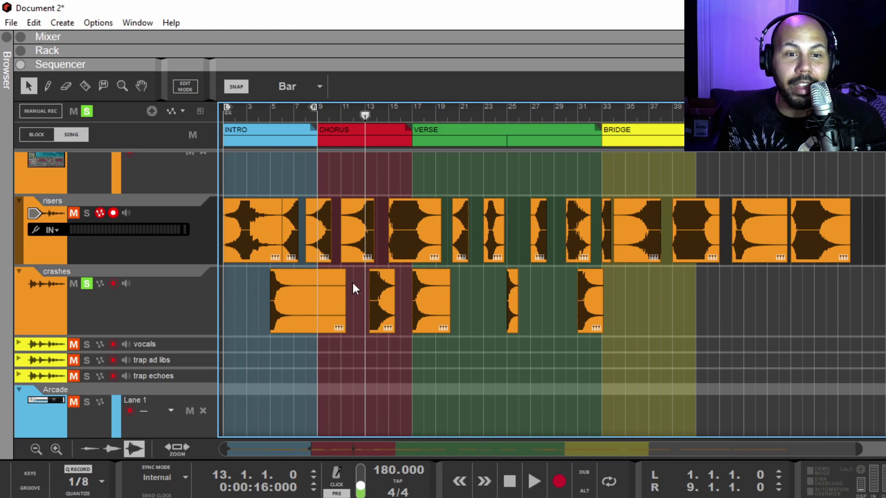
# Delete the crashes clips starting at bars 5, 17 and 25.
pyautogui.click(303, 320)
pyautogui.press('Delete')
pyautogui.click(441, 315)
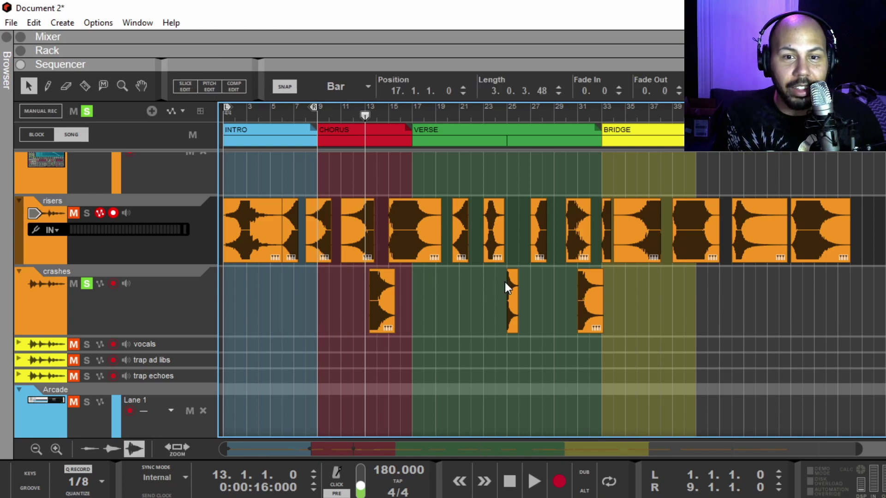
pyautogui.press('Delete')
pyautogui.click(512, 305)
pyautogui.press('Delete')
# Delete the risers clips from bar 15 through the VERSE, and move the long clip near the BRIDGE's start to bar 17.
pyautogui.moveTo(593, 162); pyautogui.dragTo(390, 227)
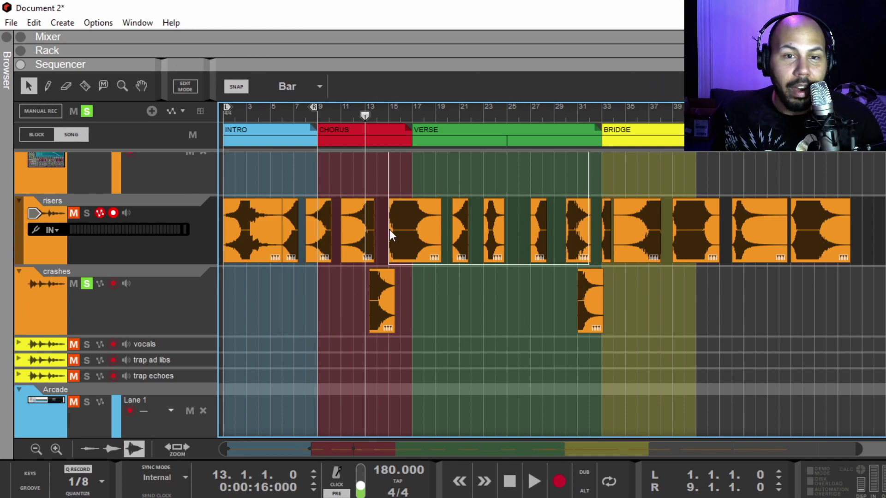
pyautogui.press('Delete')
pyautogui.moveTo(646, 226); pyautogui.dragTo(446, 227)
pyautogui.click(624, 230)
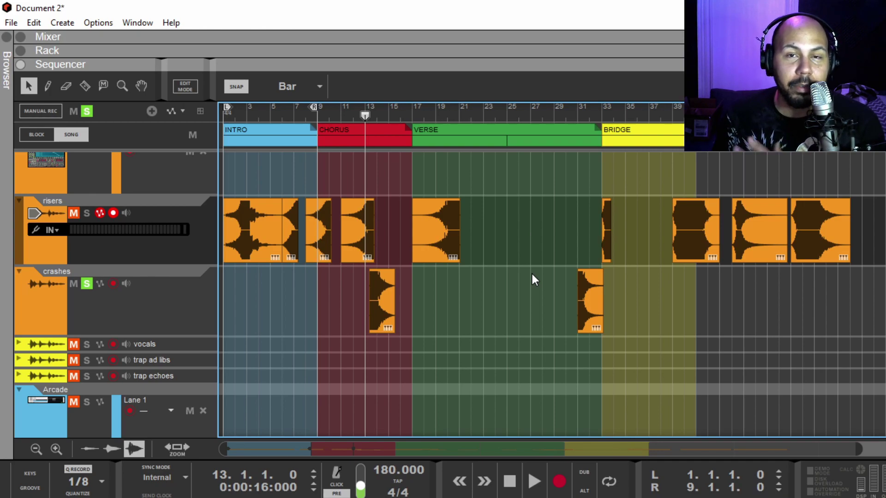
# Select the vocals, trap ad libs and trap echoes tracks in turn to present the vocal tracks.
pyautogui.scroll(-3, 512, 253)
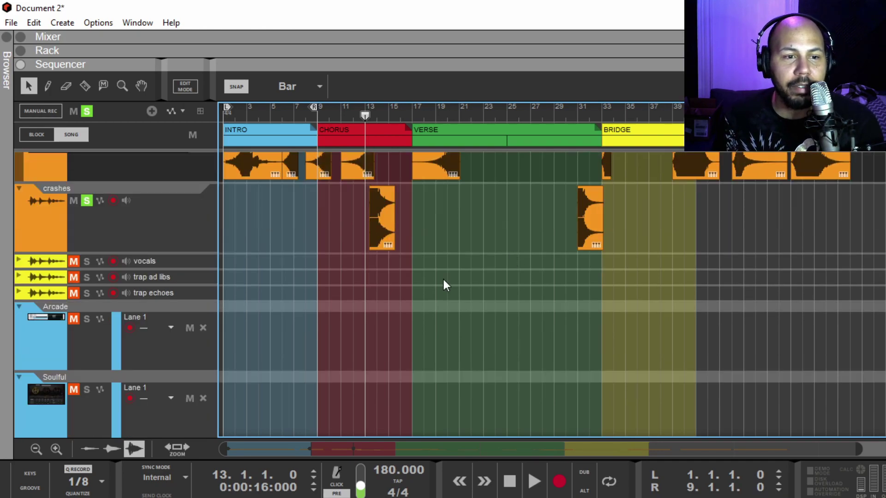
pyautogui.click(194, 262)
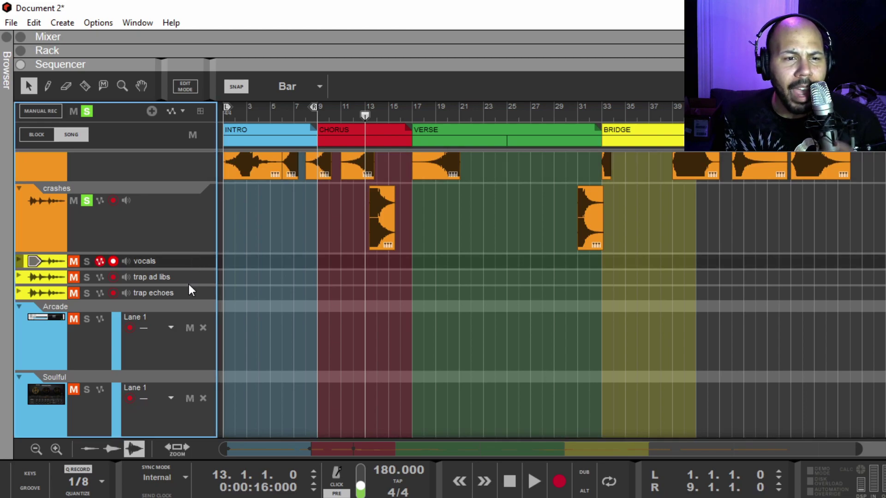
pyautogui.click(186, 288)
pyautogui.click(190, 276)
pyautogui.click(193, 267)
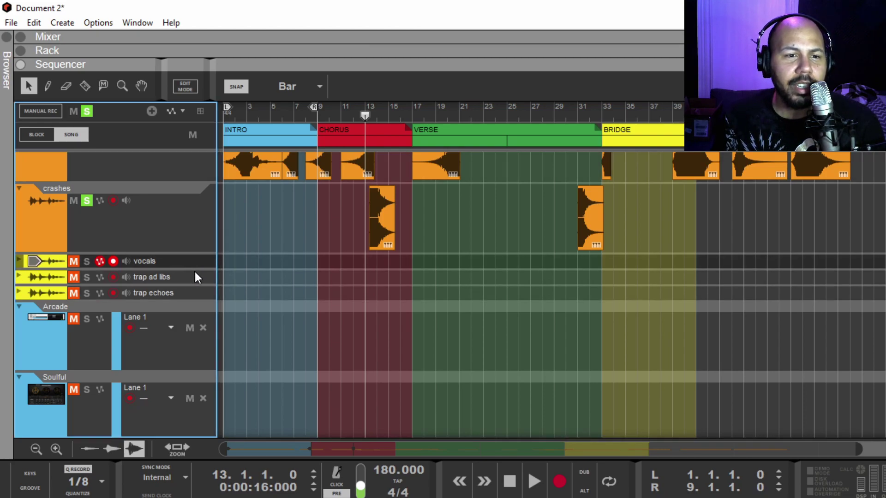
pyautogui.click(192, 269)
pyautogui.click(191, 289)
pyautogui.click(193, 261)
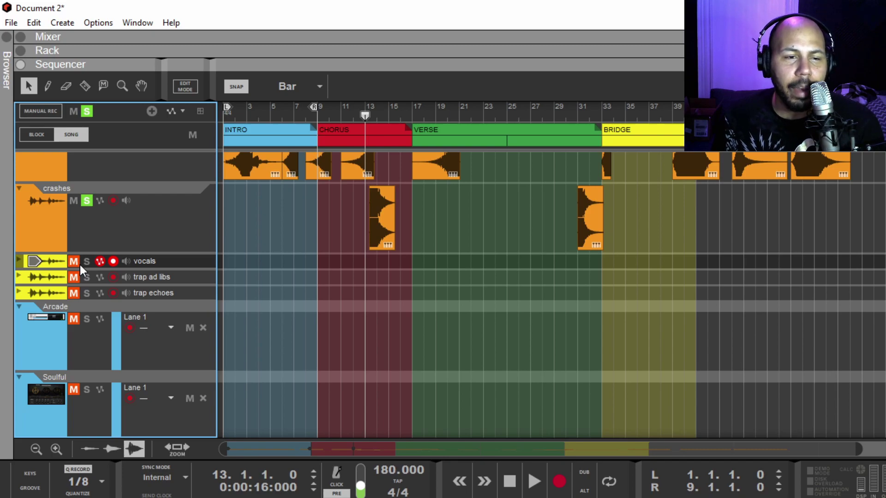
pyautogui.click(177, 276)
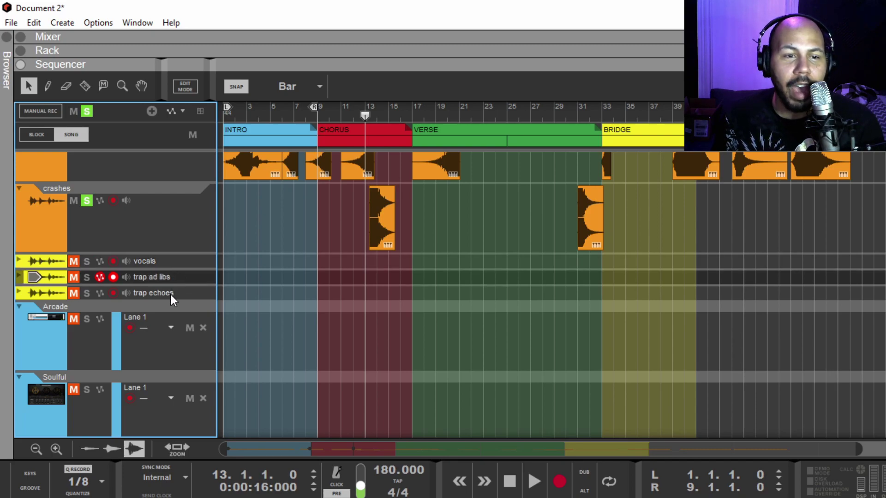
pyautogui.click(173, 292)
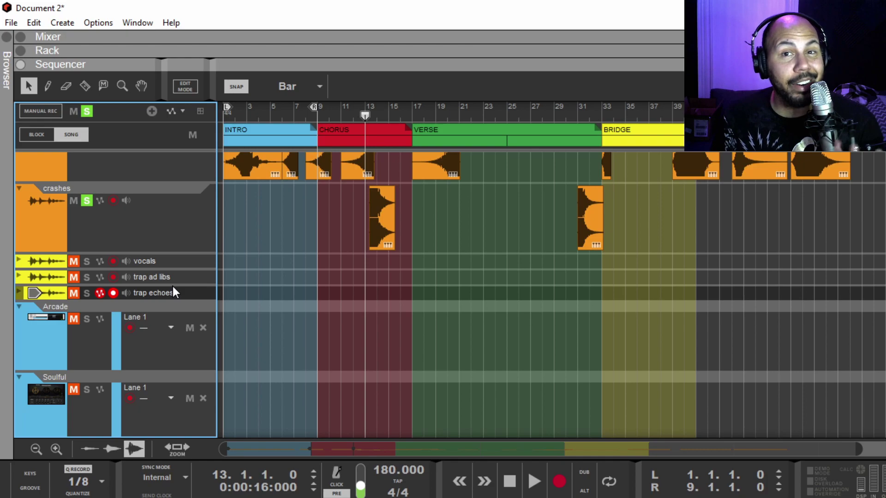
# Select the Arcade track and clear all track solos.
pyautogui.scroll(-5, 152, 309)
pyautogui.scroll(2, 62, 247)
pyautogui.scroll(-2, 60, 268)
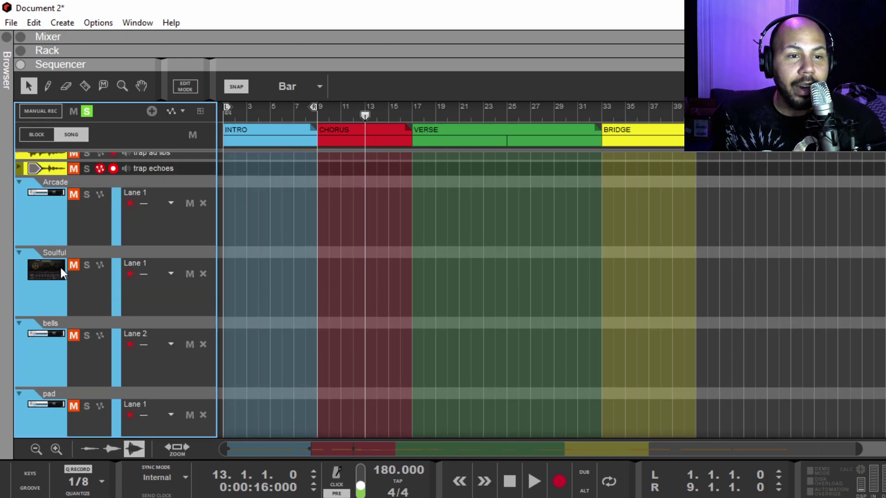
pyautogui.click(66, 234)
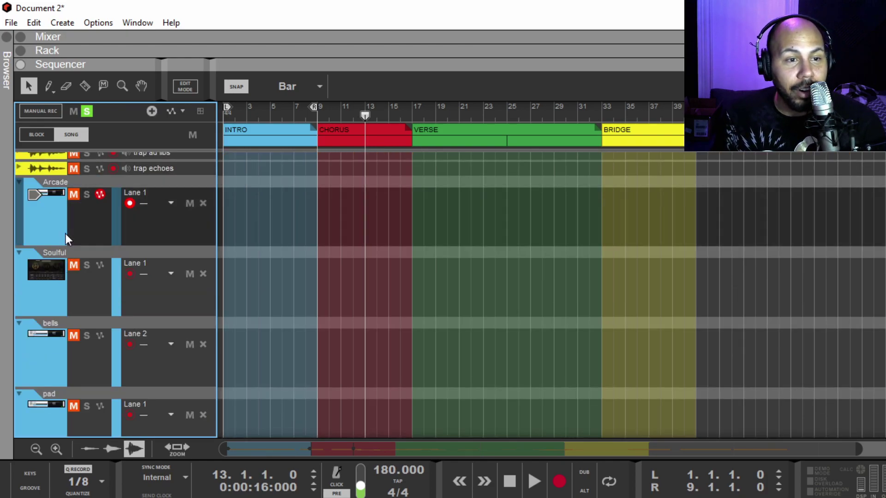
pyautogui.click(90, 112)
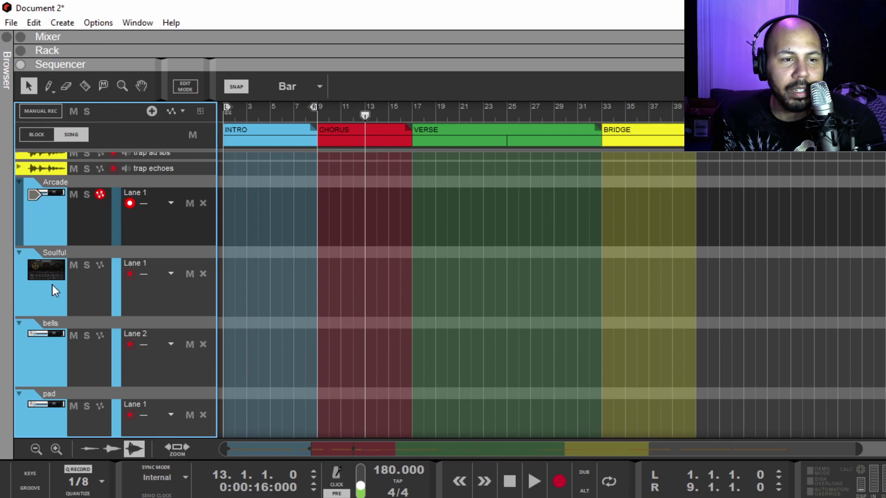
# Select the Soulful track and audition its instrument.
pyautogui.scroll(-2, 43, 285)
pyautogui.click(41, 220)
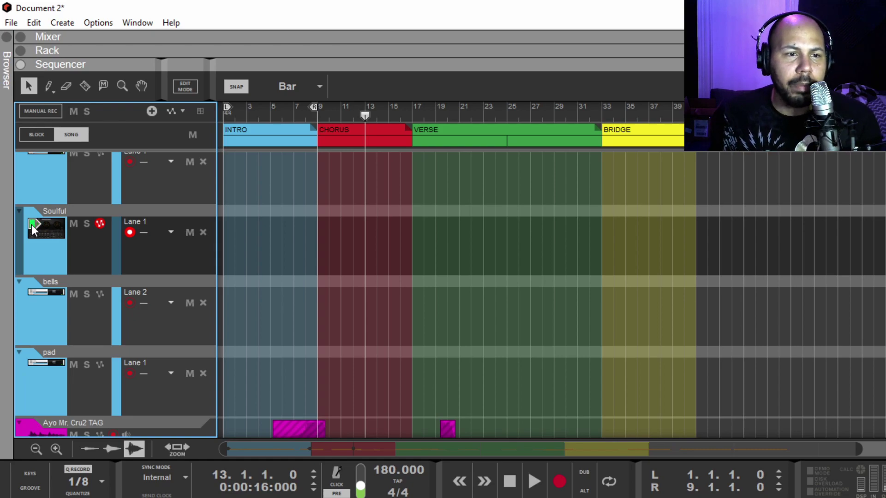
pyautogui.scroll(-1, 37, 230)
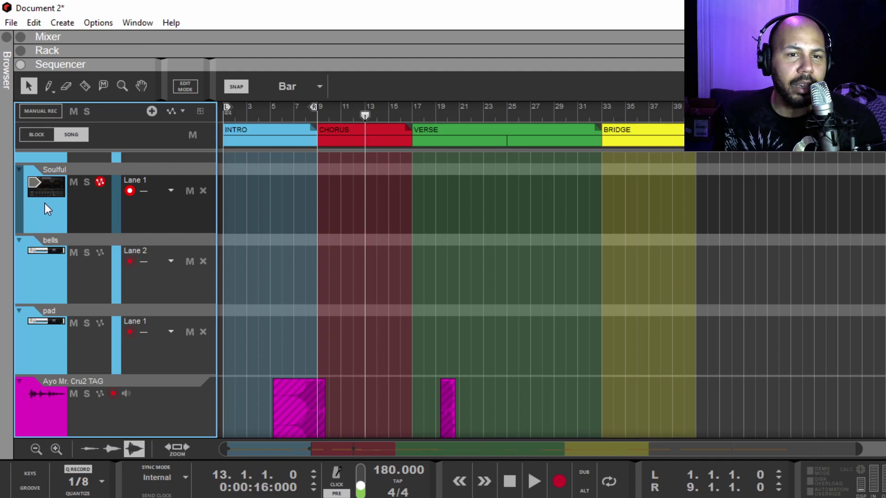
# Select the bells and pad tracks in turn to present and audition their instruments.
pyautogui.click(28, 255)
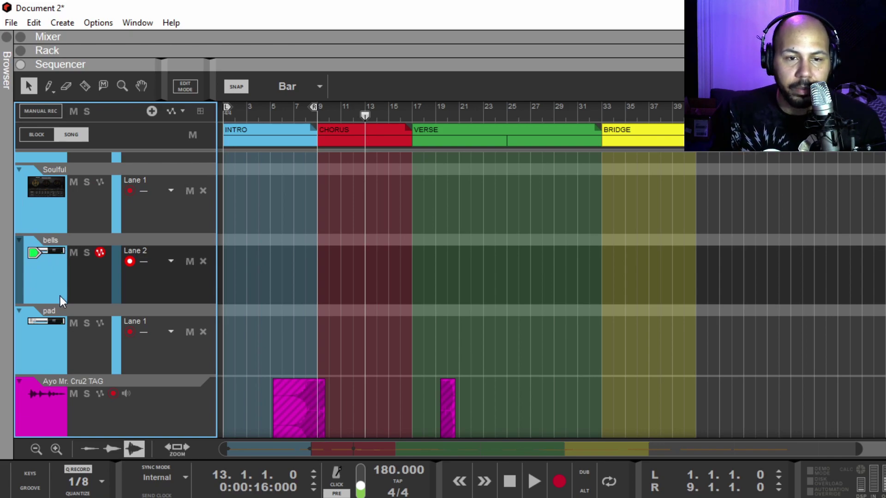
pyautogui.click(49, 327)
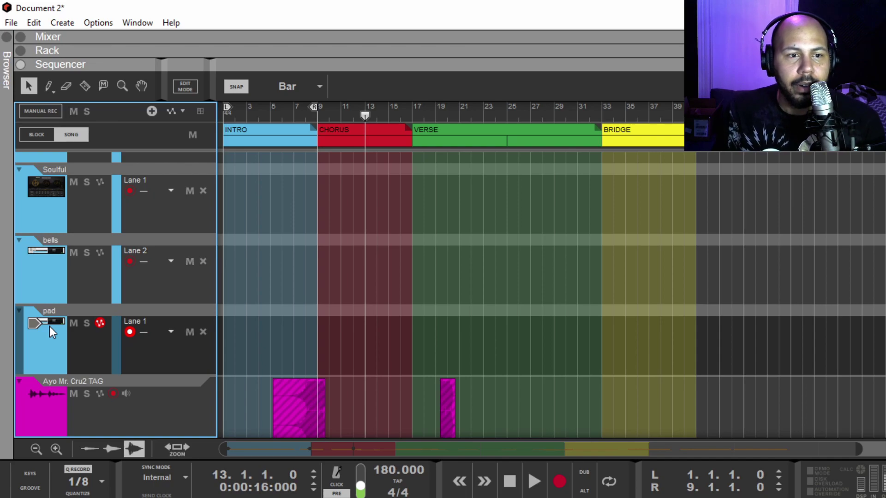
pyautogui.click(70, 273)
pyautogui.click(47, 324)
pyautogui.click(50, 279)
pyautogui.click(62, 352)
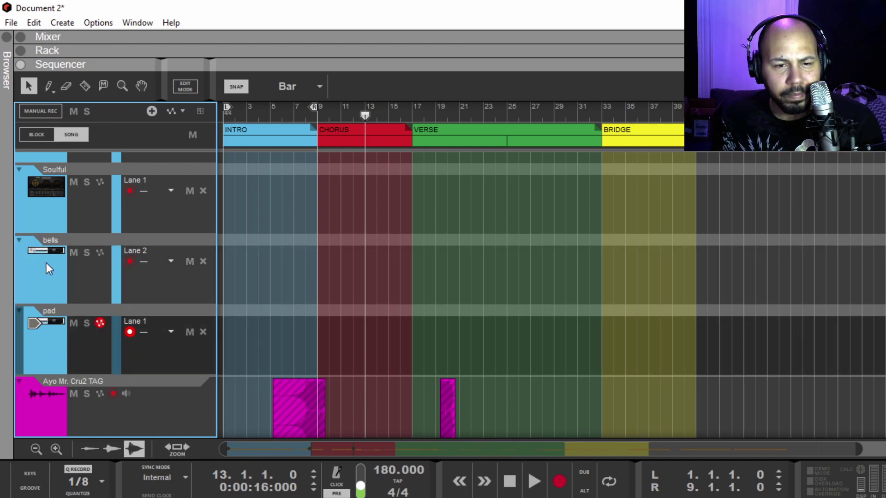
# Select the bells track and open its Omnisphere instrument for a brief look.
pyautogui.click(39, 252)
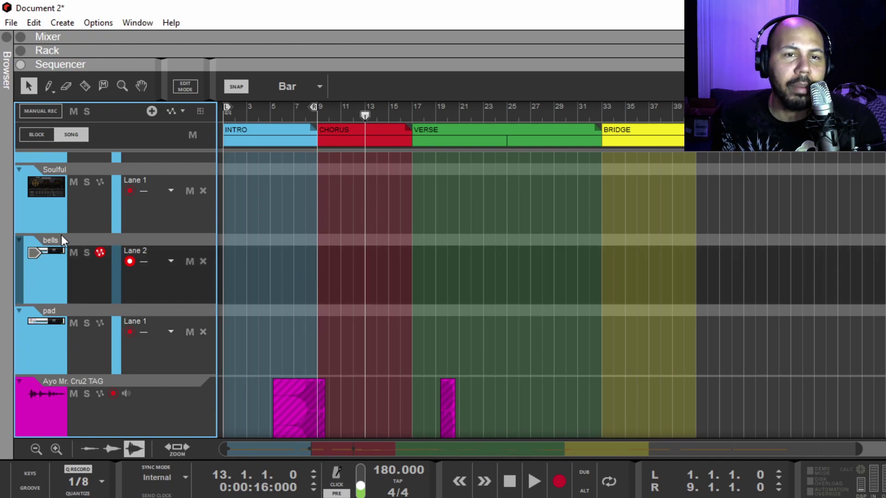
pyautogui.doubleClick(25, 265)
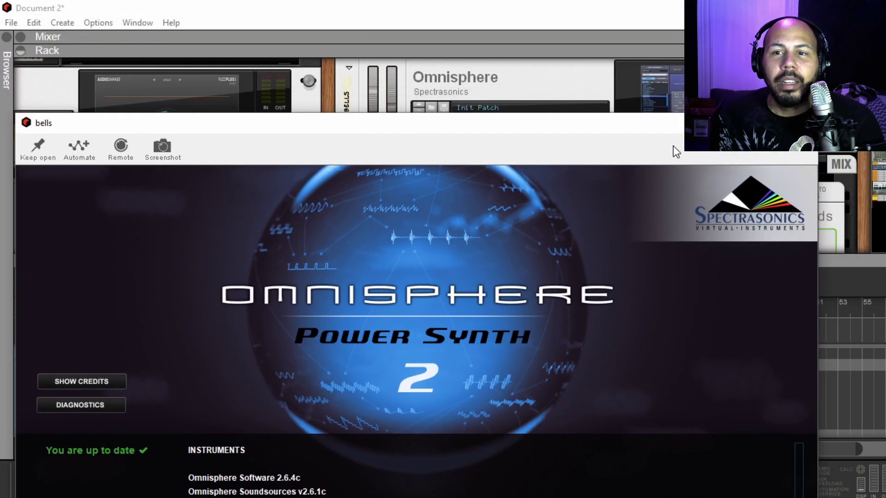
pyautogui.click(807, 122)
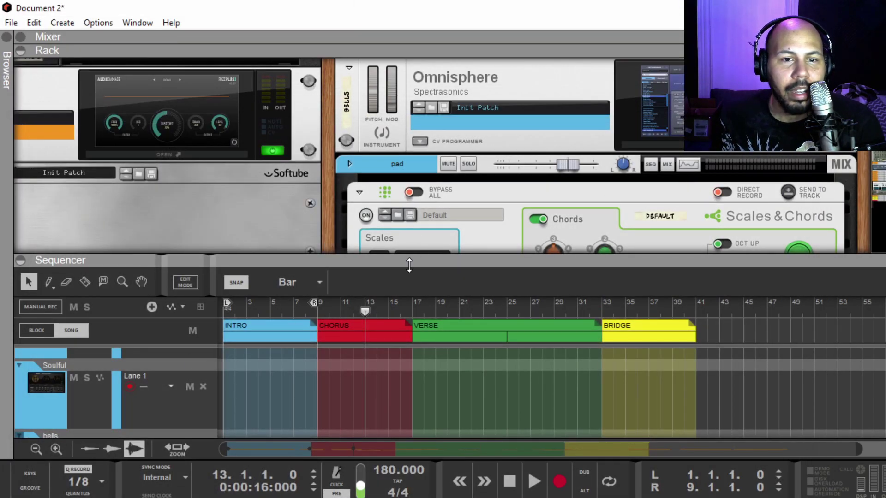
# Demonstrate the pad track's Scales & Chords player in the rack by switching it on and back off.
pyautogui.moveTo(409, 265); pyautogui.dragTo(410, 330)
pyautogui.scroll(-3, 477, 228)
pyautogui.click(417, 153)
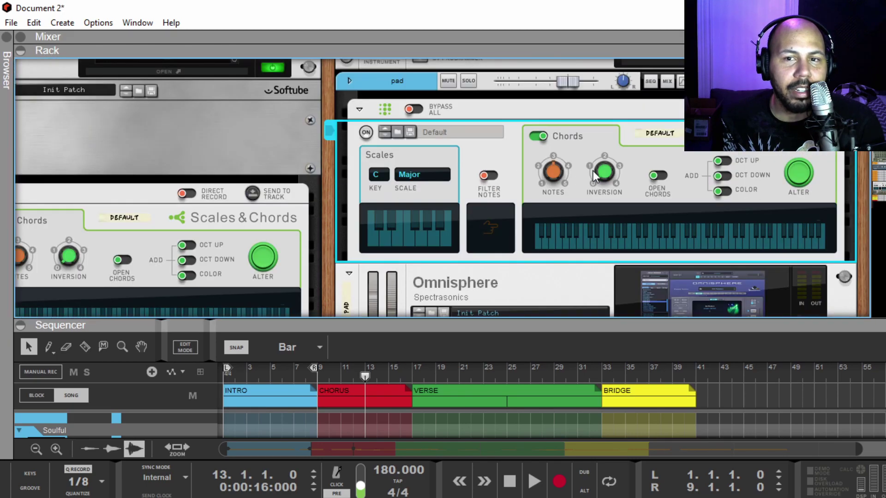
pyautogui.click(365, 133)
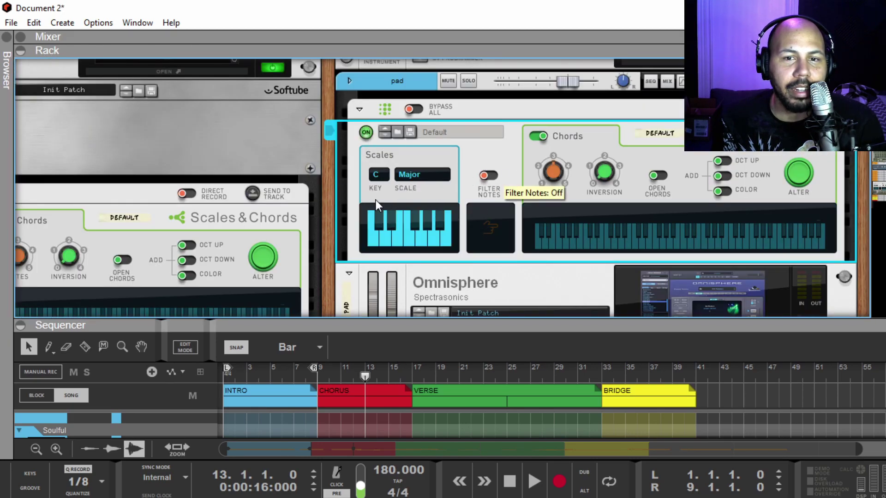
pyautogui.click(366, 132)
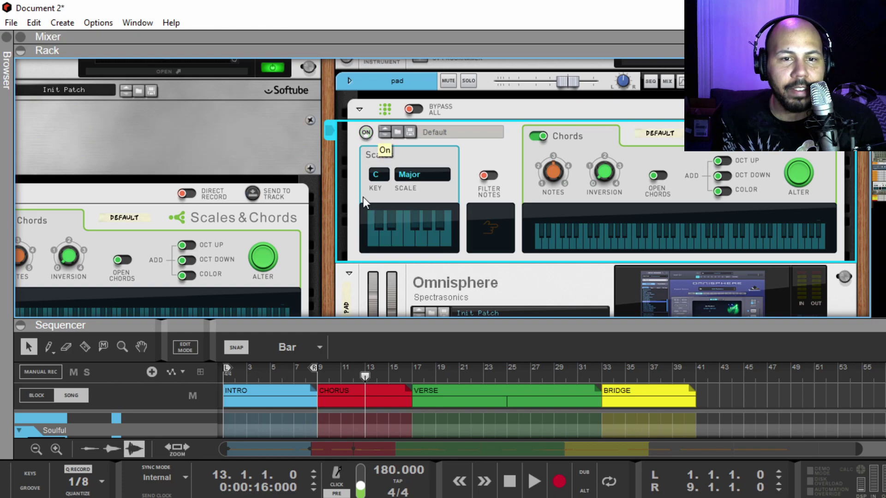
pyautogui.moveTo(400, 330); pyautogui.dragTo(399, 63)
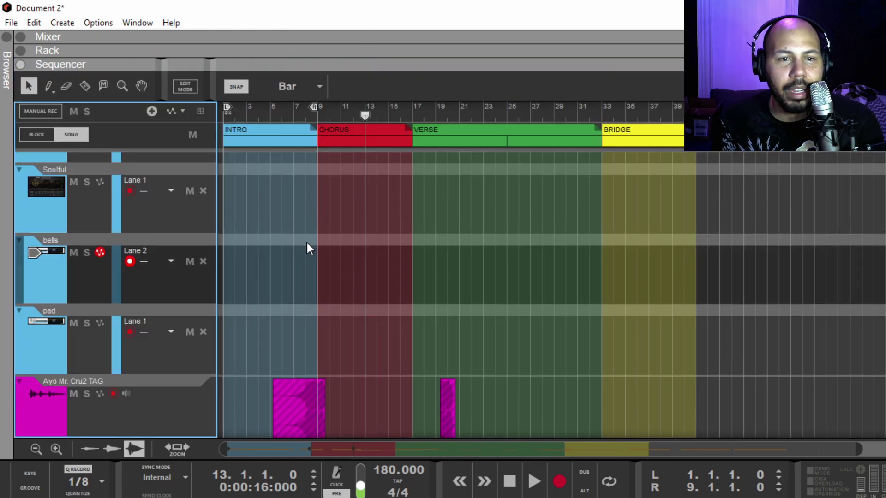
# Unmute the first audio clip on the TAG track and play the song from bar 5.
pyautogui.scroll(-2, 307, 243)
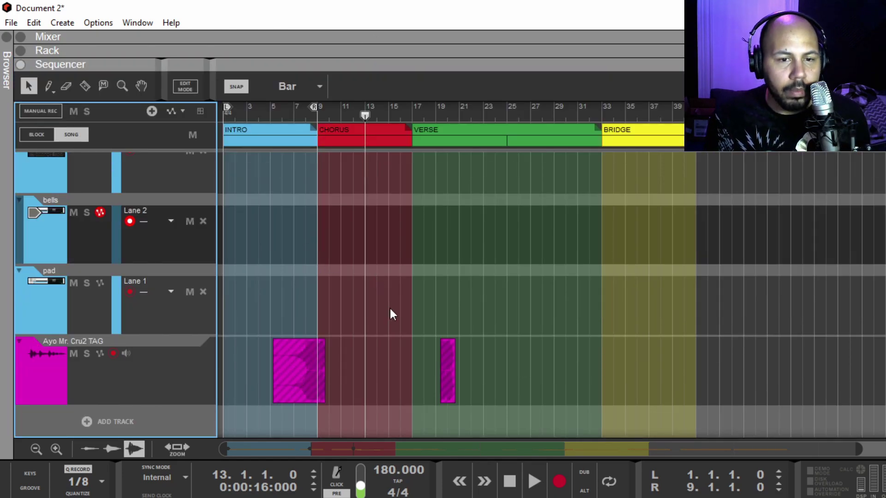
pyautogui.scroll(2, 393, 330)
pyautogui.moveTo(487, 384); pyautogui.dragTo(154, 394)
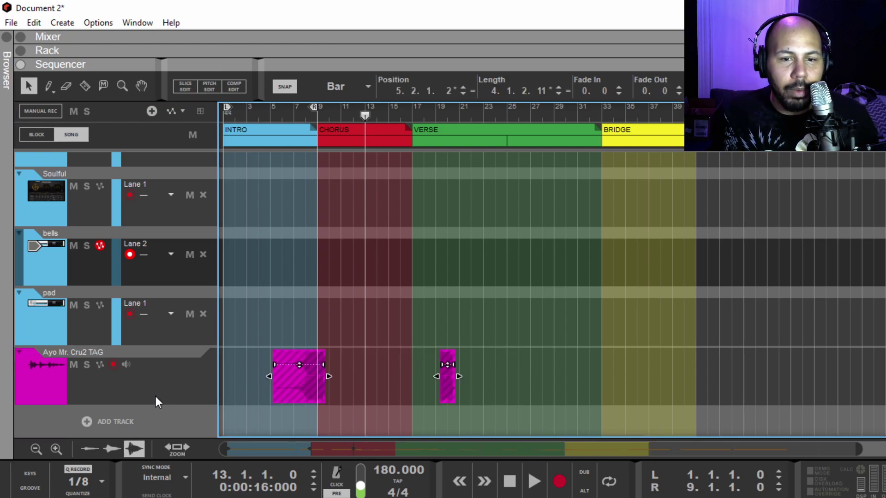
pyautogui.scroll(4, 307, 377)
pyautogui.scroll(2, 307, 377)
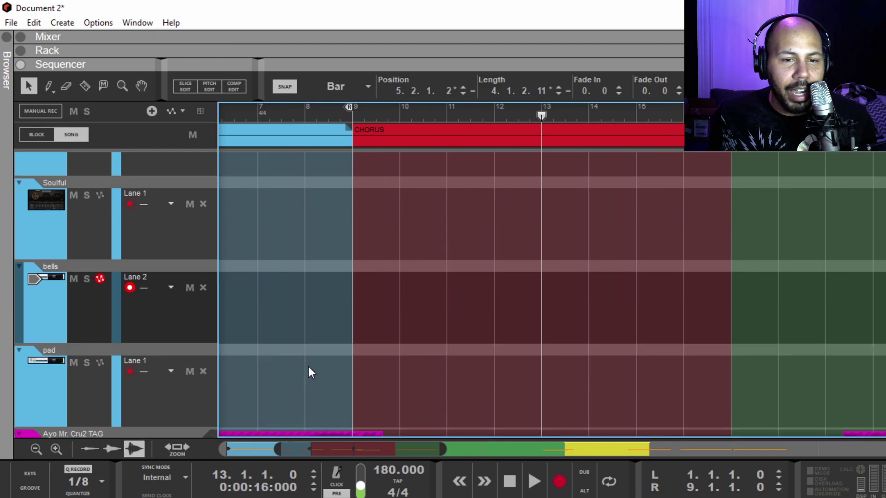
pyautogui.scroll(-1, 306, 323)
pyautogui.hscroll(-4, 325, 378)
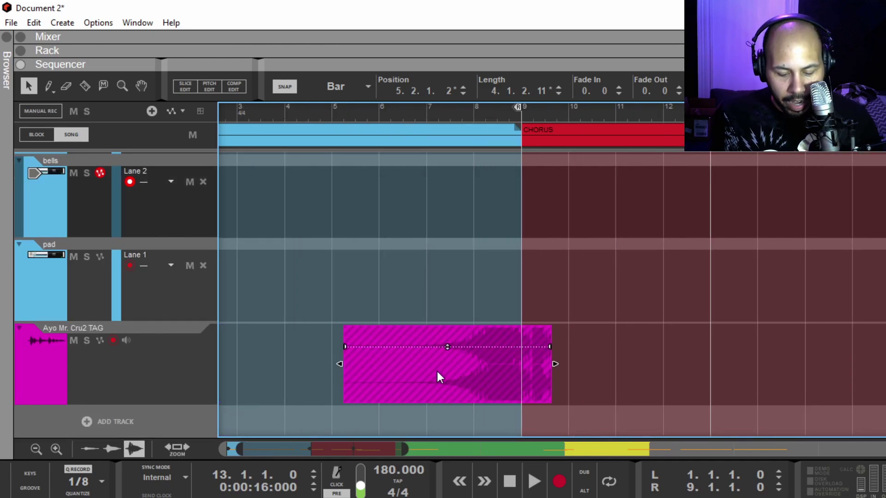
pyautogui.click(355, 117)
pyautogui.press('space')
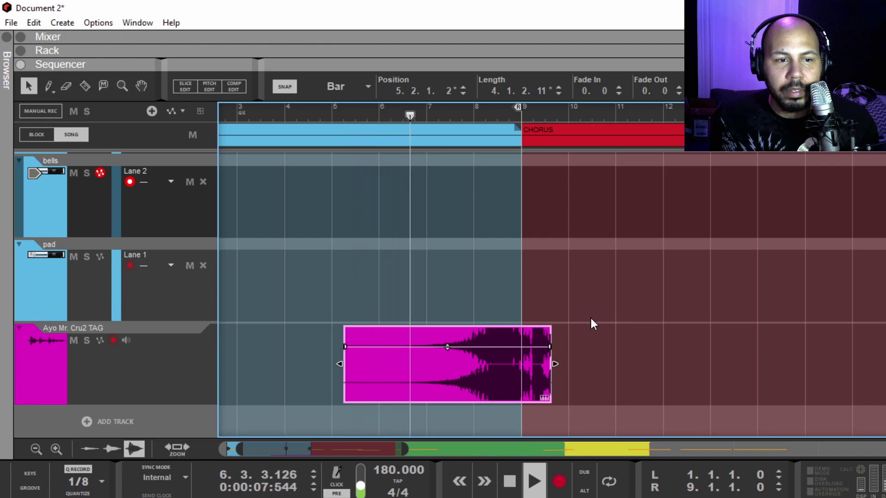
pyautogui.press('space')
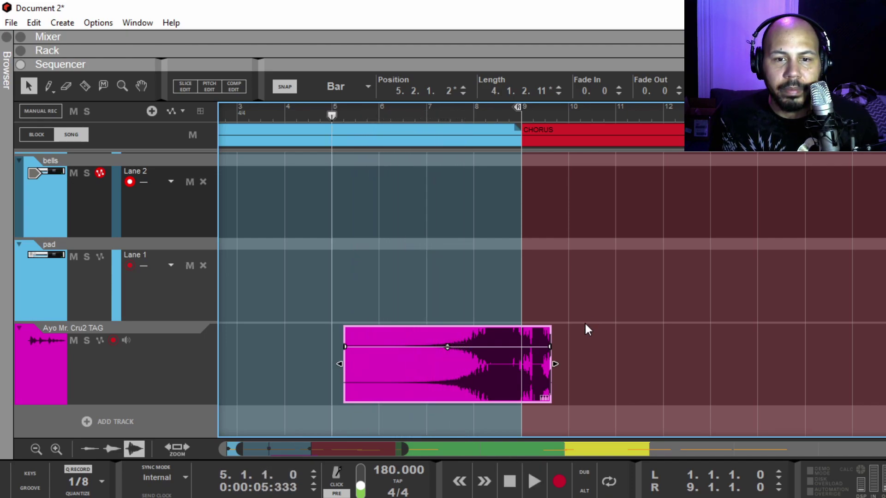
# Solo the TAG track and play its clip from bar 7 into the CHORUS.
pyautogui.click(87, 341)
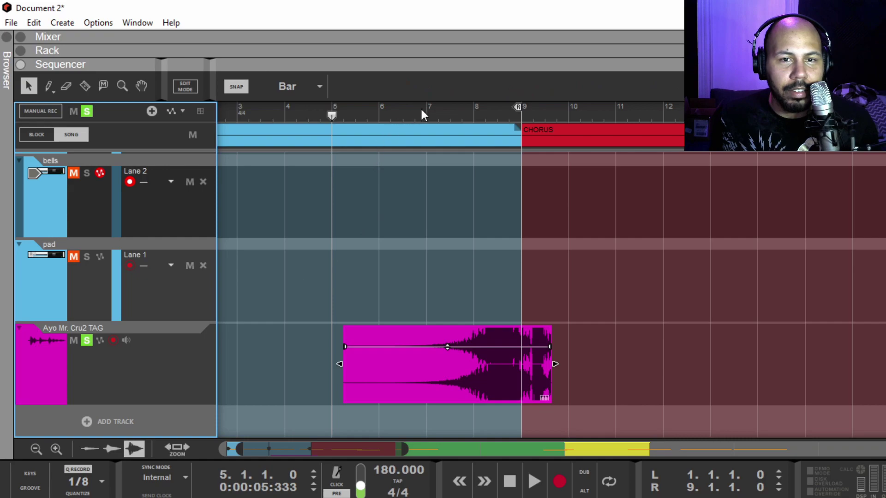
pyautogui.click(456, 118)
pyautogui.press('space')
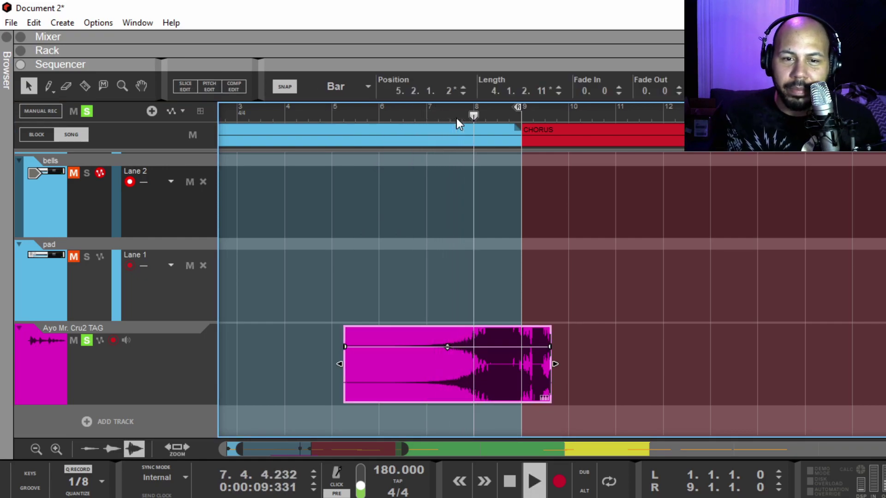
pyautogui.press('space')
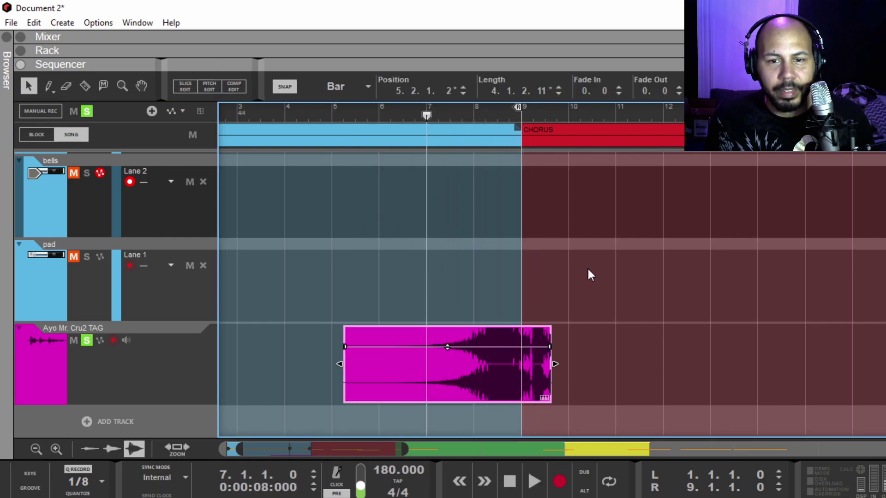
pyautogui.click(587, 269)
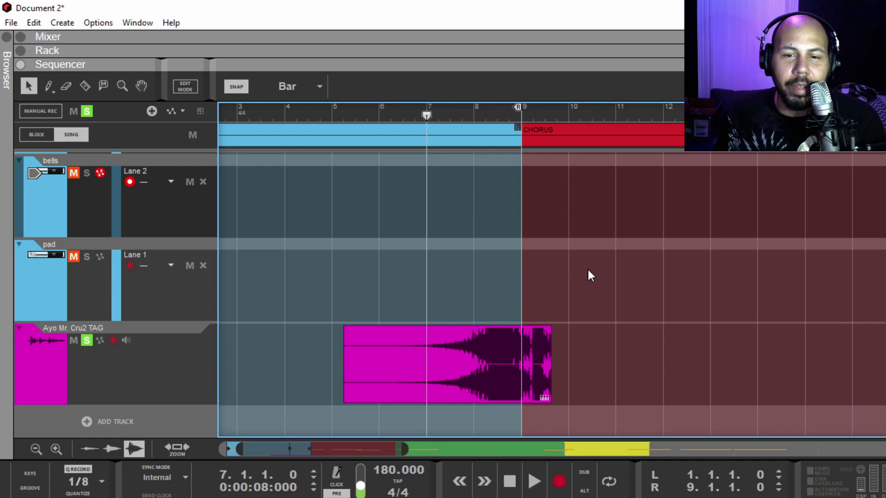
# Switch to the rack and examine the Master Bus Compressor among the master section's insert effects.
pyautogui.scroll(-3, 569, 390)
pyautogui.hscroll(2, 567, 391)
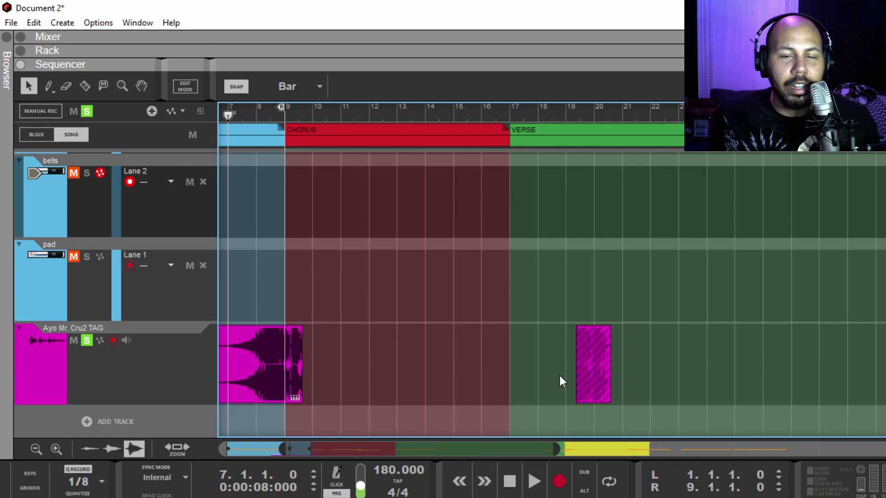
pyautogui.scroll(-3, 559, 379)
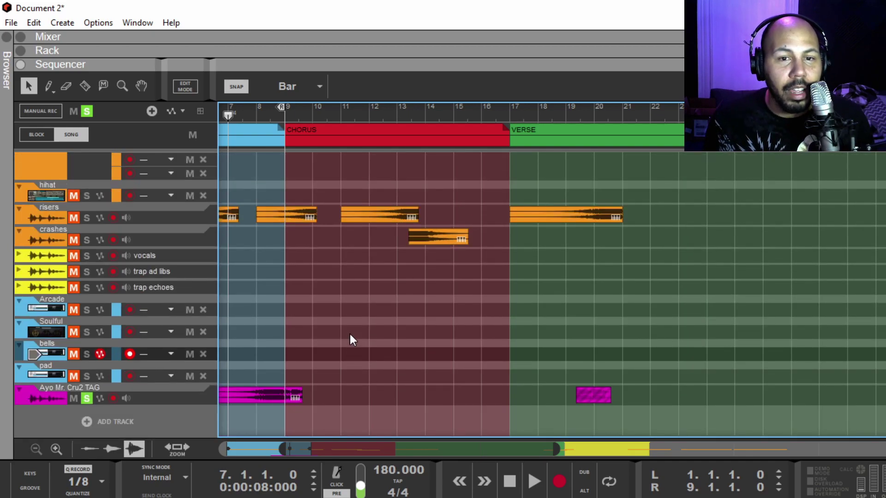
pyautogui.scroll(-2, 350, 336)
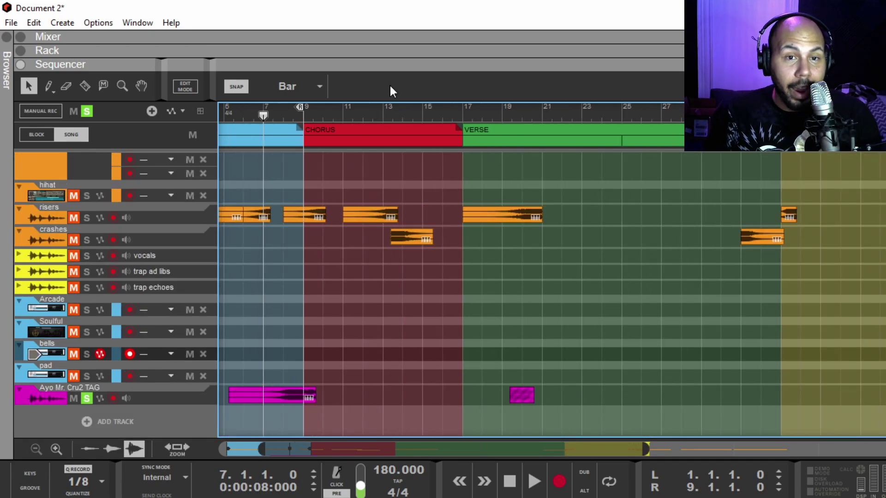
pyautogui.click(423, 70)
pyautogui.scroll(10, 300, 247)
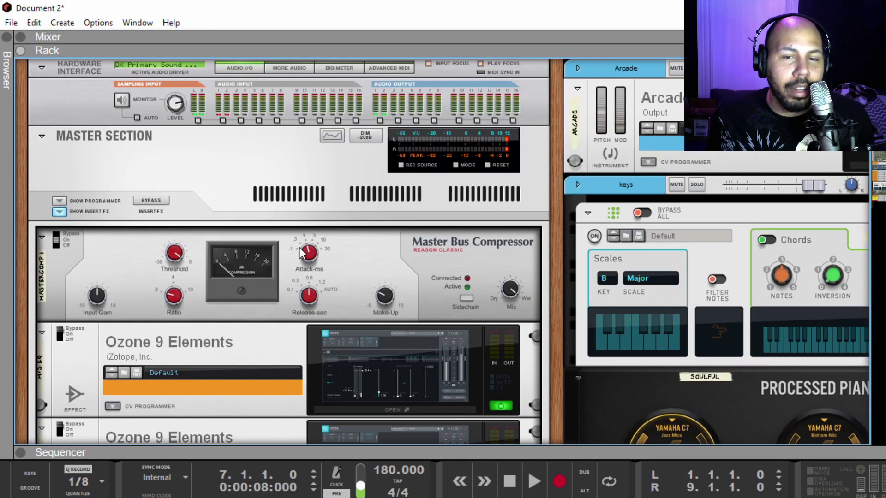
pyautogui.scroll(-1, 300, 249)
pyautogui.moveTo(299, 253)
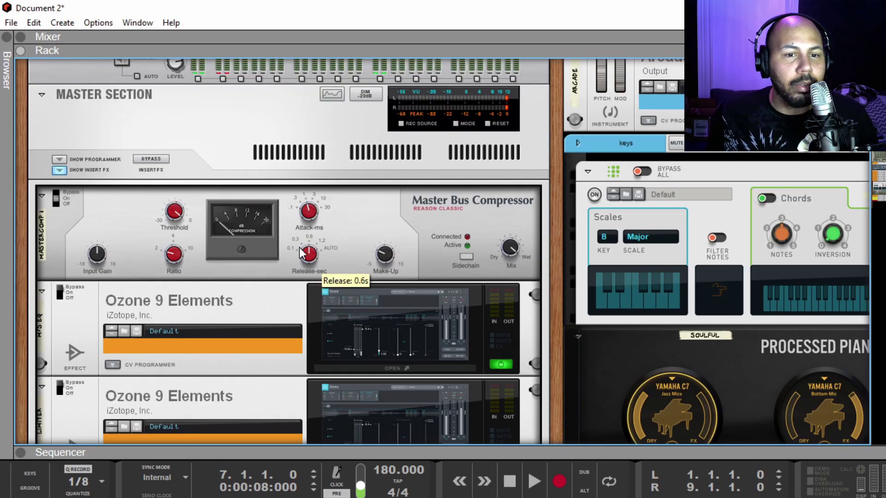
pyautogui.scroll(-2, 299, 252)
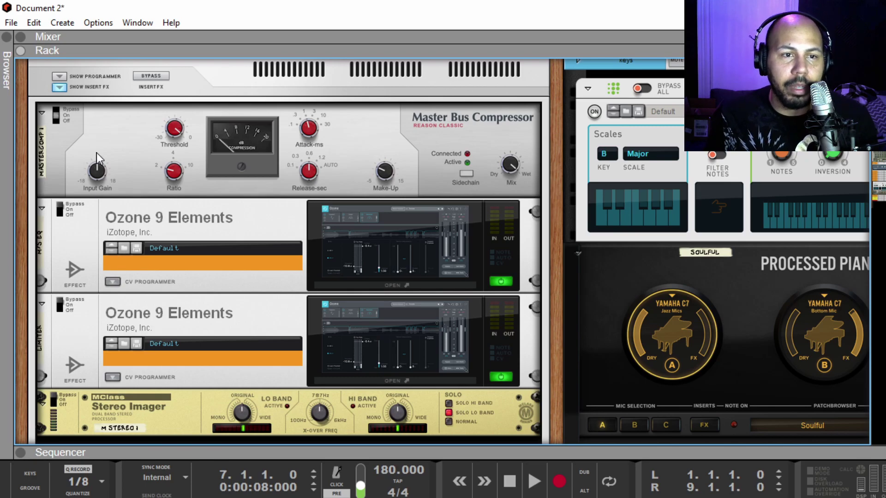
pyautogui.click(89, 119)
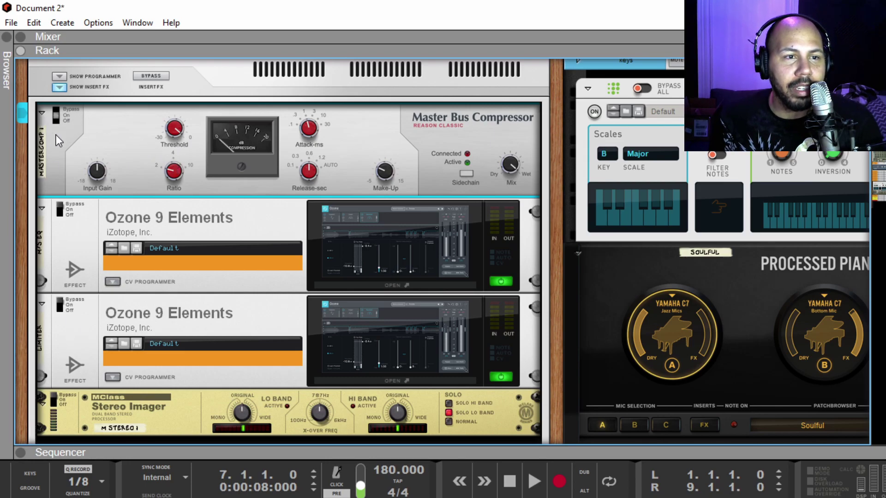
pyautogui.moveTo(172, 129)
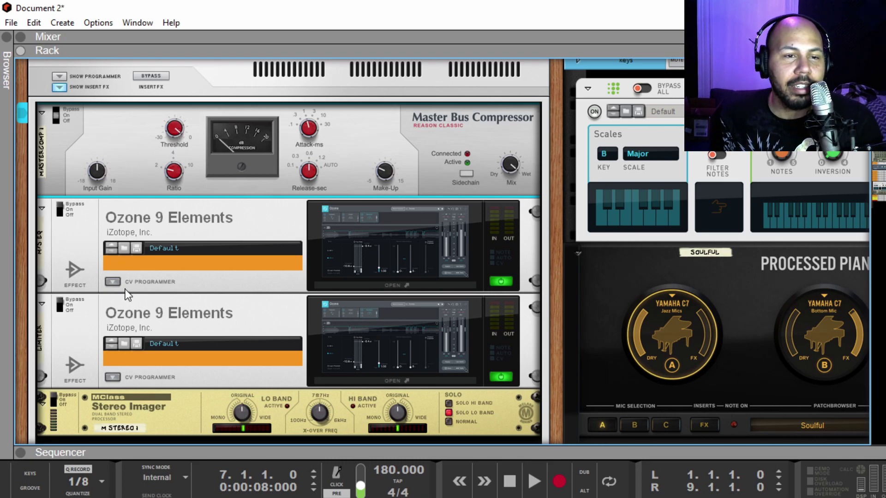
# Select the two Ozone 9 Elements master inserts in turn to present the M/S EQ and the limiter.
pyautogui.click(234, 230)
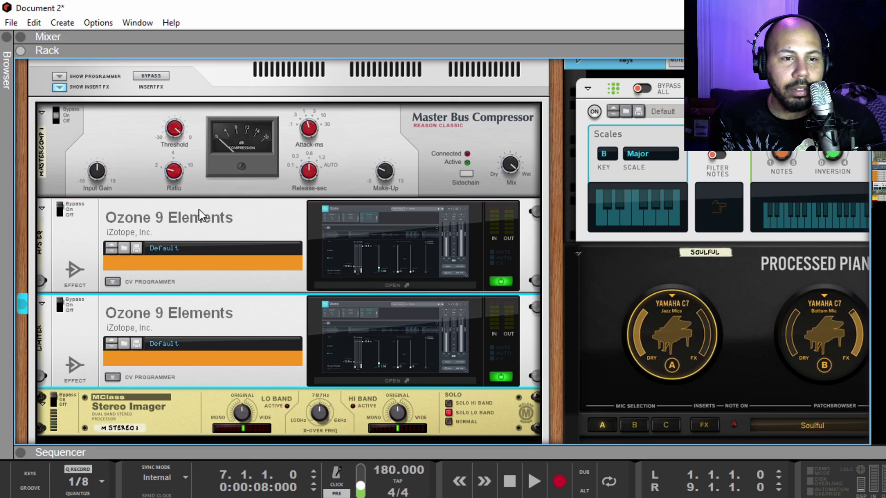
pyautogui.click(188, 299)
pyautogui.click(184, 221)
pyautogui.click(199, 305)
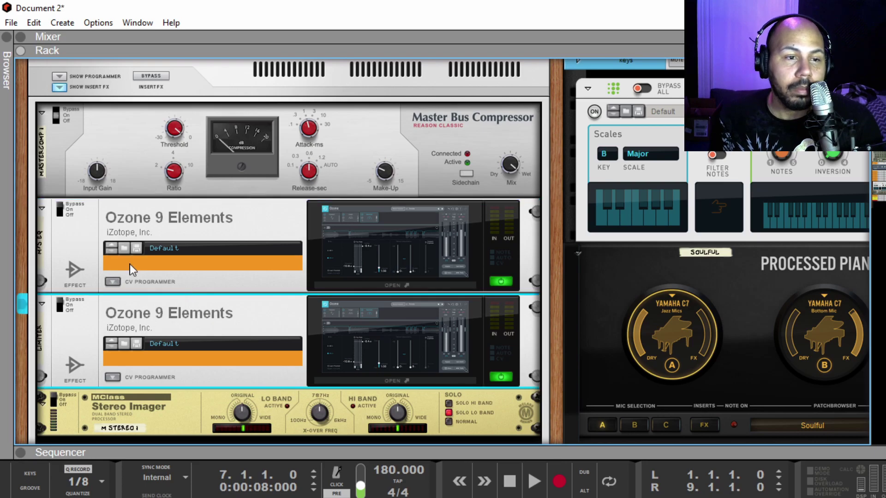
pyautogui.click(372, 243)
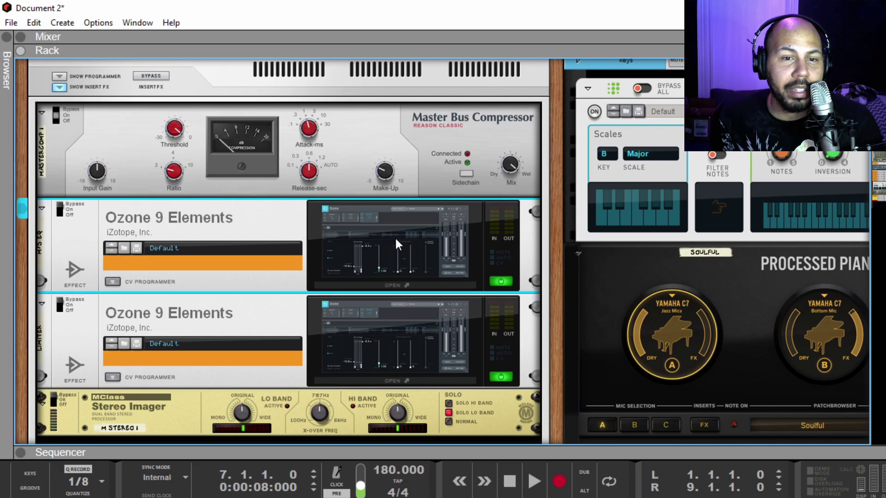
pyautogui.click(77, 333)
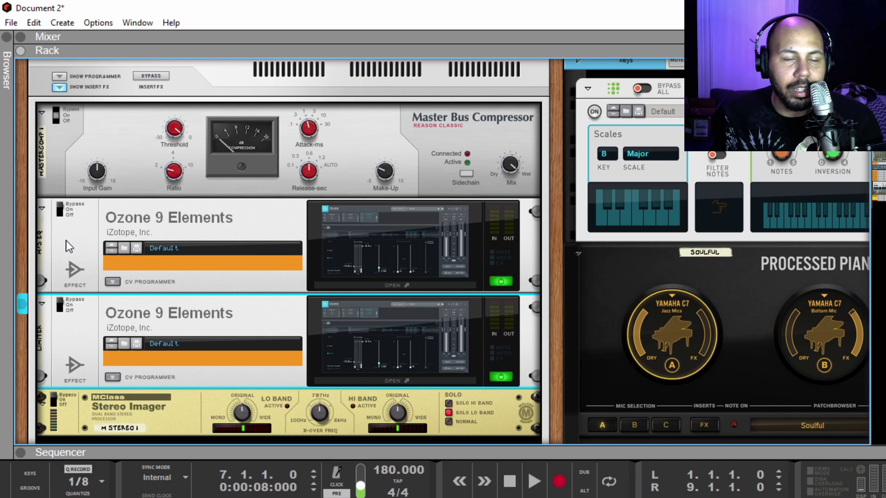
# Select the MClass Stereo Imager in the master inserts and set its X-Over Frequency to 281 Hz.
pyautogui.scroll(-2, 204, 283)
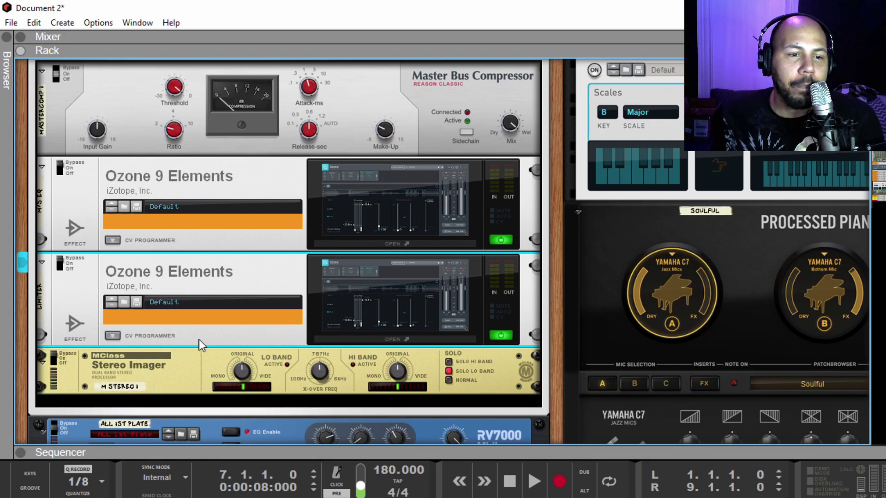
pyautogui.click(154, 362)
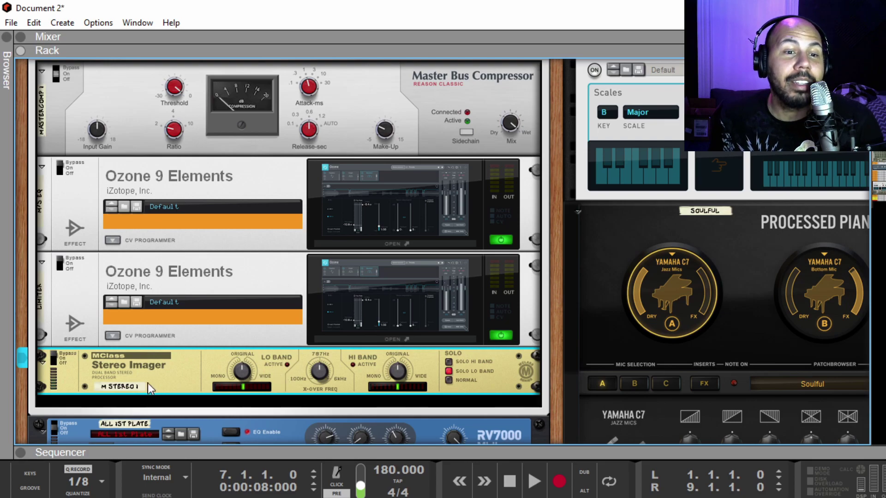
pyautogui.scroll(-3, 212, 345)
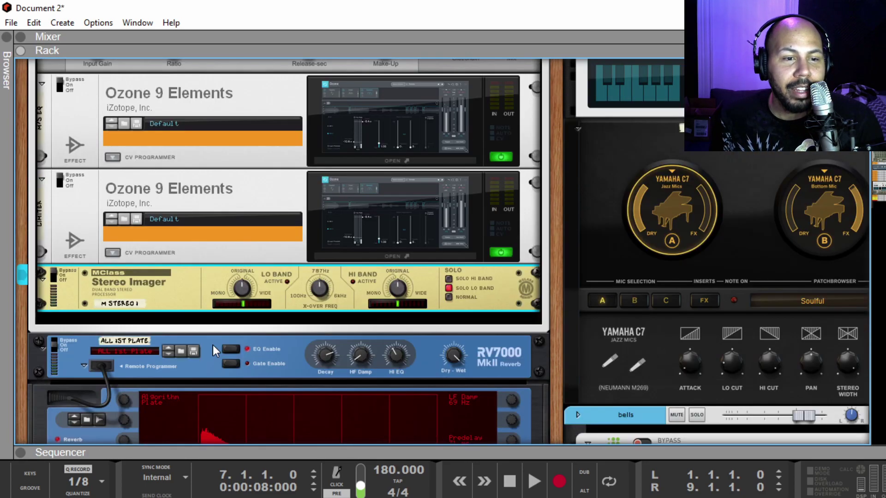
pyautogui.moveTo(329, 290); pyautogui.dragTo(328, 294)
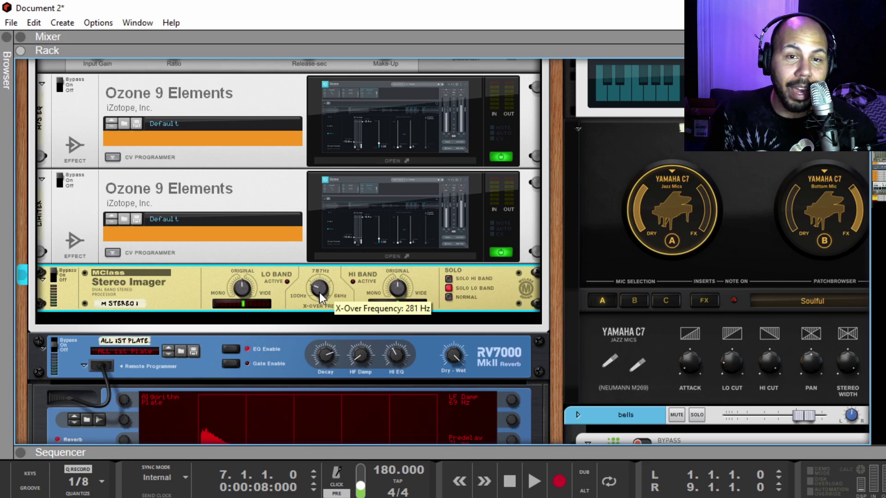
# Switch to the mixer and look over the send levels, FX returns and faders across the channels.
pyautogui.press('F5')
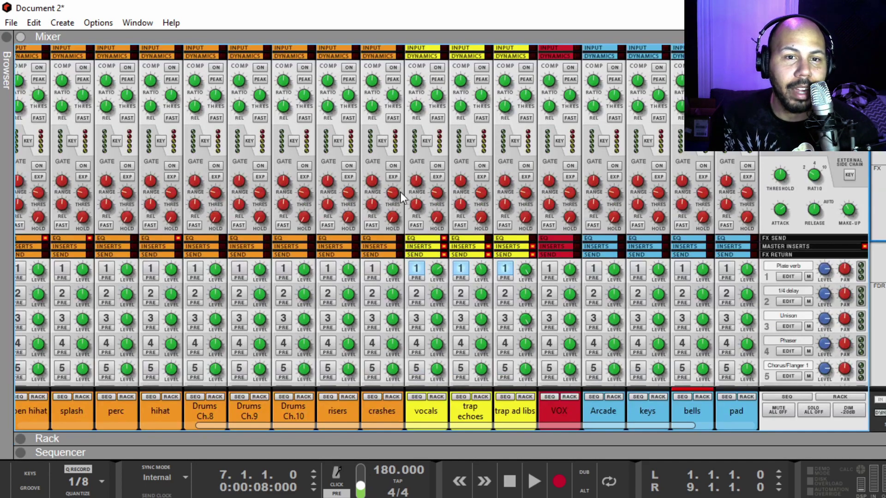
pyautogui.scroll(-6, 457, 369)
pyautogui.moveTo(443, 426); pyautogui.dragTo(649, 422)
pyautogui.scroll(3, 768, 200)
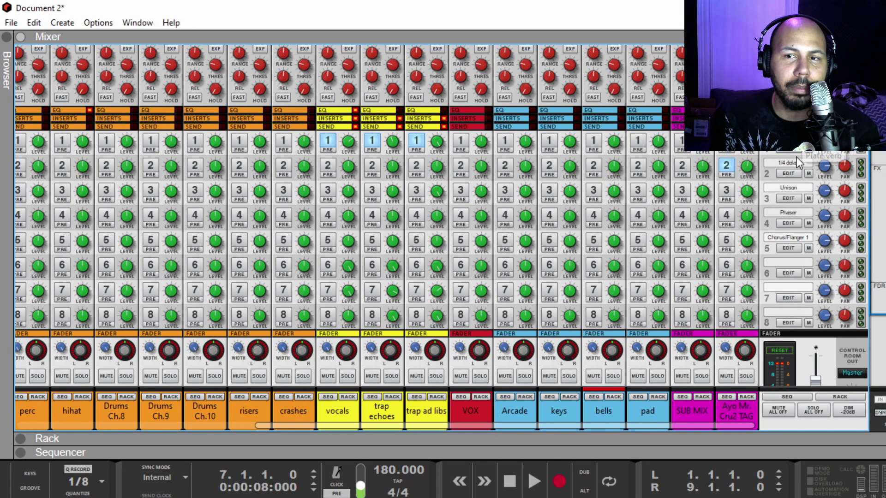
pyautogui.scroll(-3, 416, 421)
pyautogui.moveTo(413, 427); pyautogui.dragTo(177, 427)
# Select the 808 channel and set its compressor threshold to -4.09 dB.
pyautogui.click(82, 412)
pyautogui.scroll(5, 69, 236)
pyautogui.scroll(1, 70, 236)
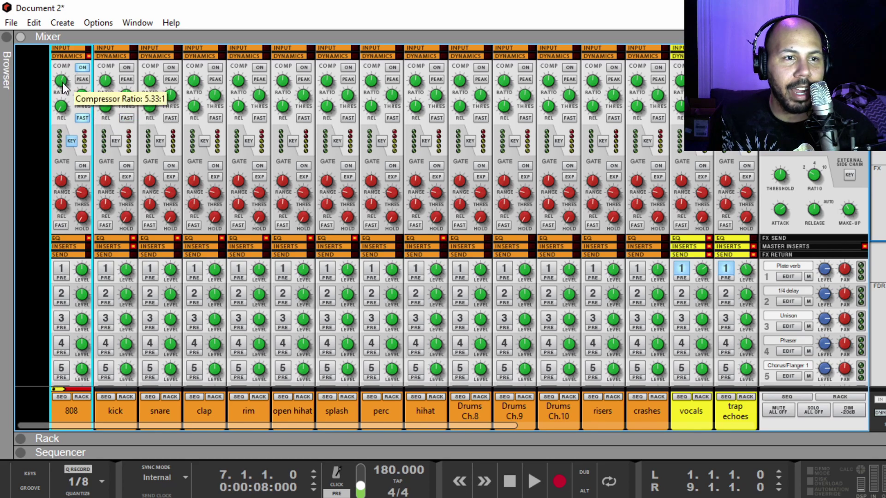
pyautogui.moveTo(84, 103)
pyautogui.mouseDown()
pyautogui.moveTo(87, 131)
pyautogui.moveTo(83, 96)
pyautogui.moveTo(82, 105)
pyautogui.mouseUp()
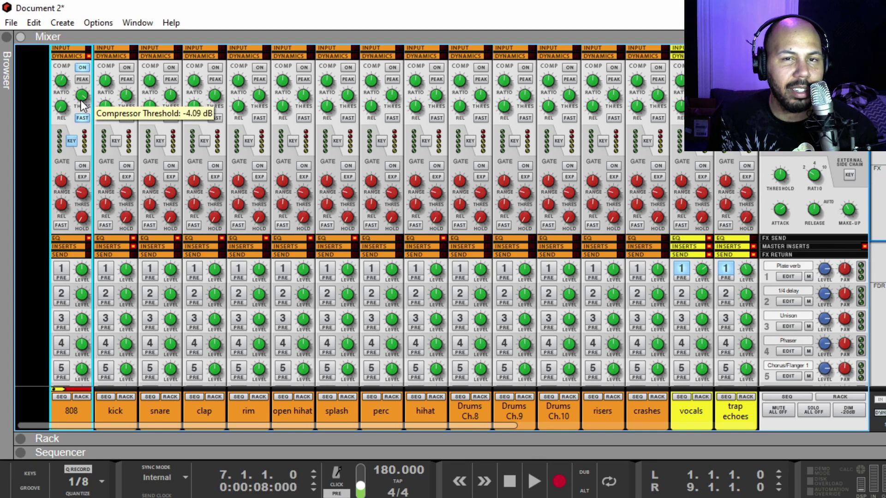